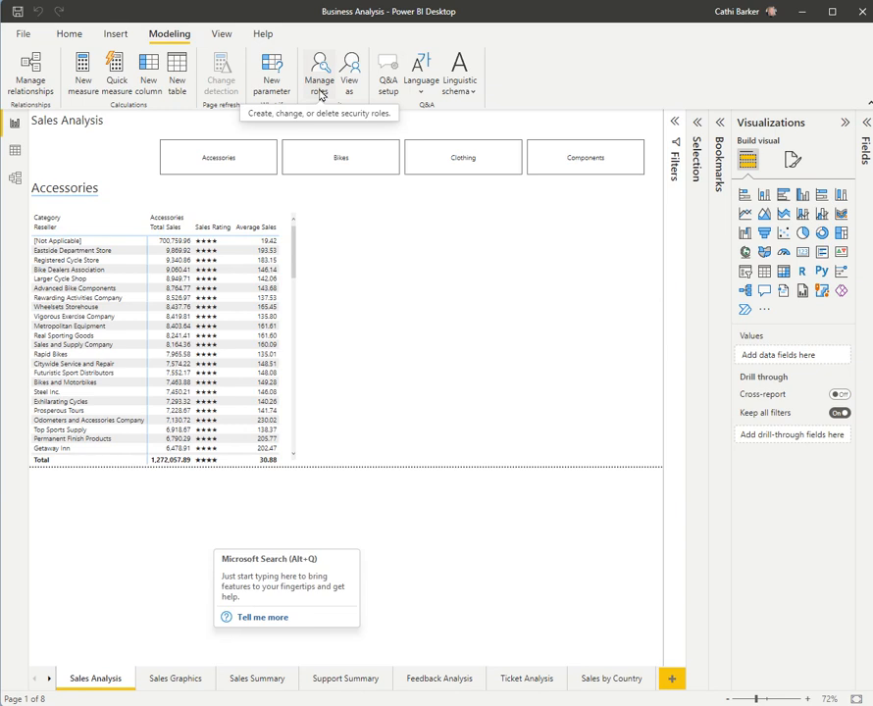
Create two security roles named Specialty Bike Shop and Value Added Reseller.
{"action": "left_click", "coordinate": [319, 87]}
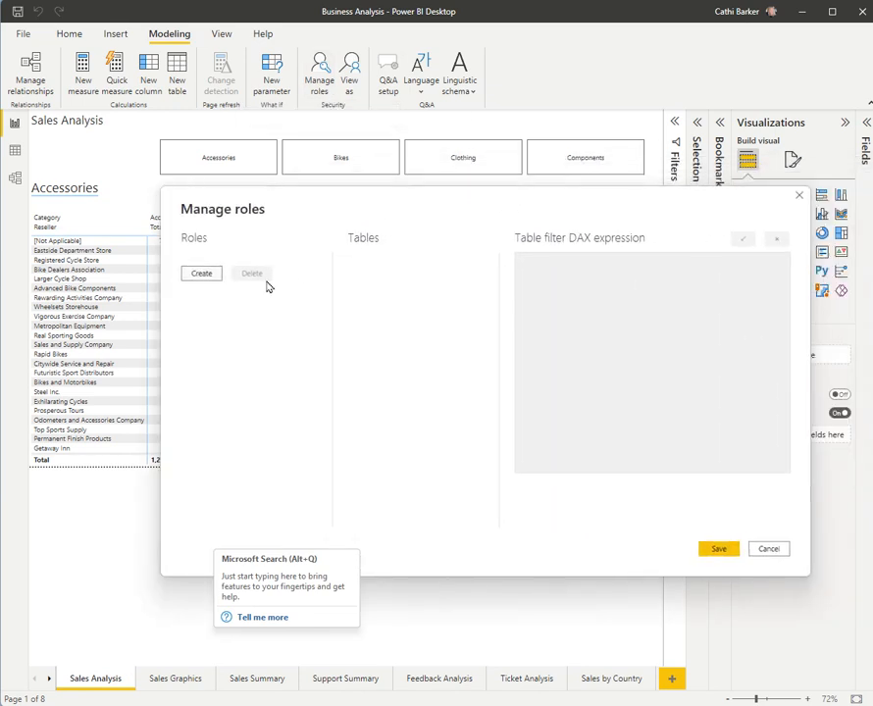
{"action": "left_click", "coordinate": [196, 273]}
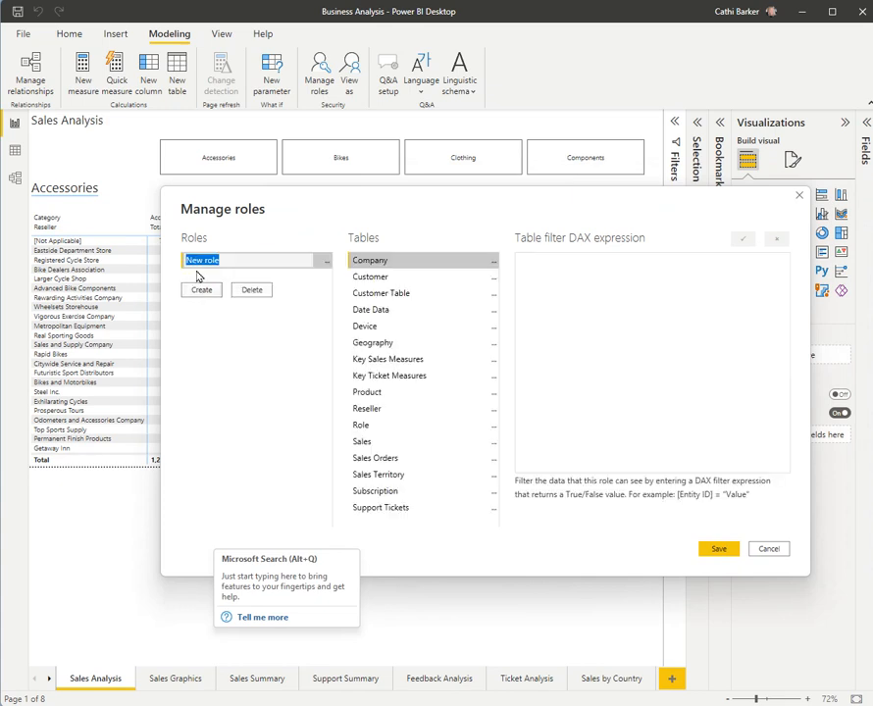
{"action": "type", "text": "Speciali"}
{"action": "type", "text": "y Bike S"}
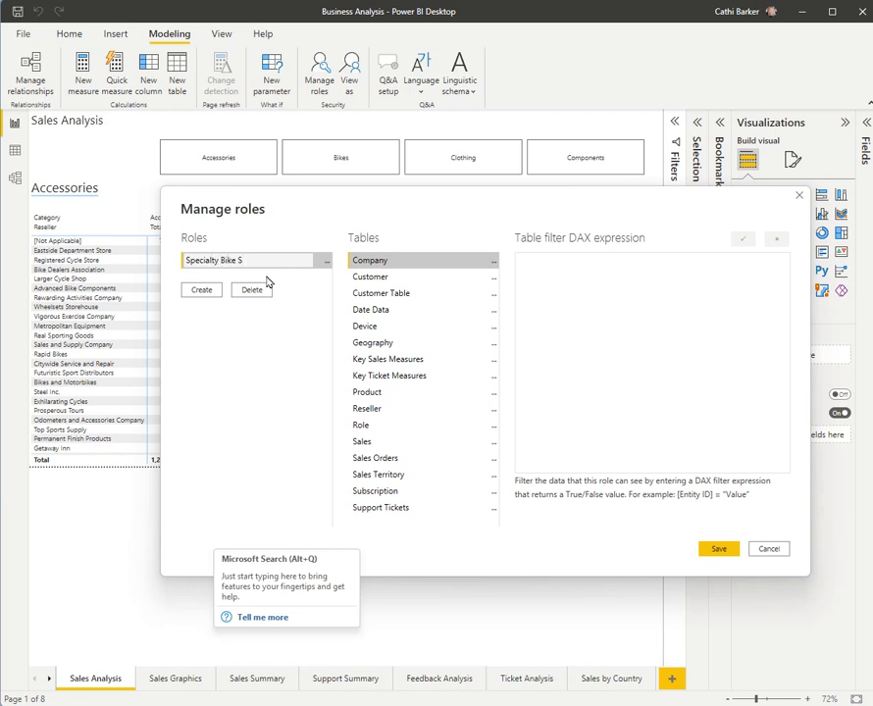
{"action": "type", "text": "hop"}
{"action": "left_click", "coordinate": [201, 289]}
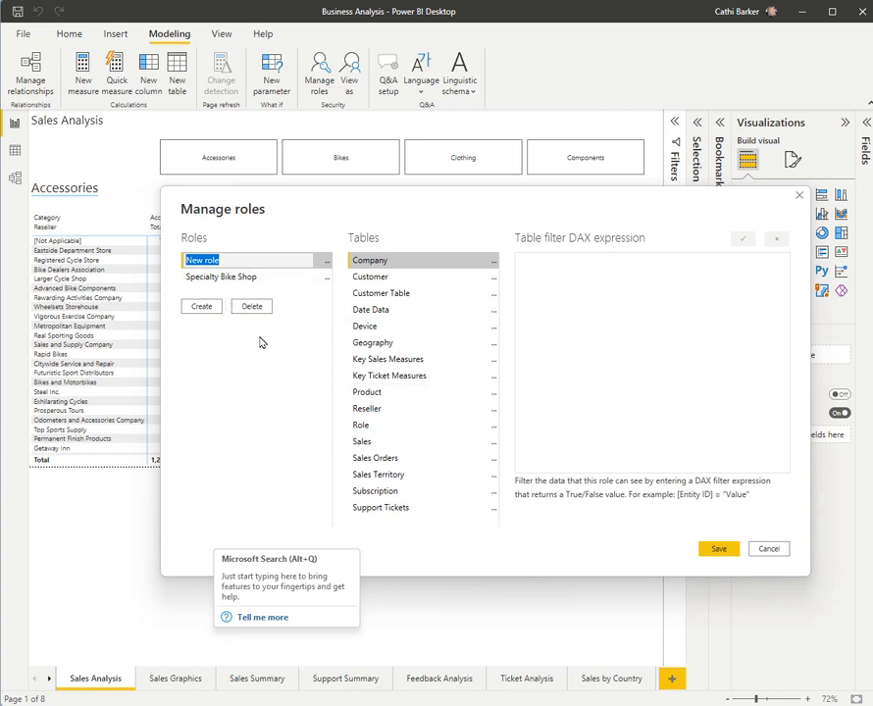
{"action": "type", "text": "Value Added Reseller"}
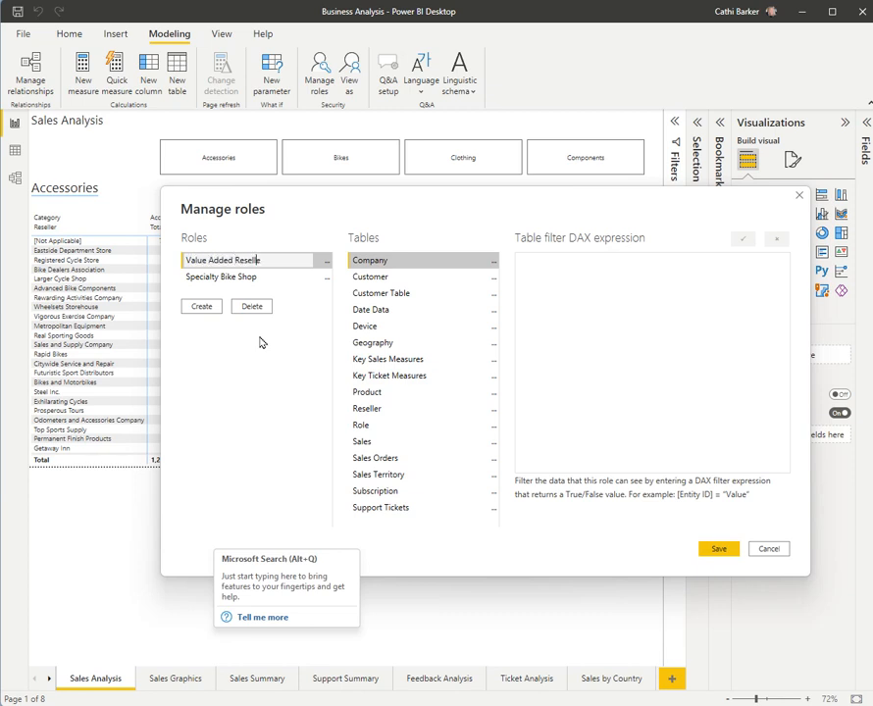
Add two more security roles named Warehouse and Not Applicable.
{"action": "left_click", "coordinate": [203, 308]}
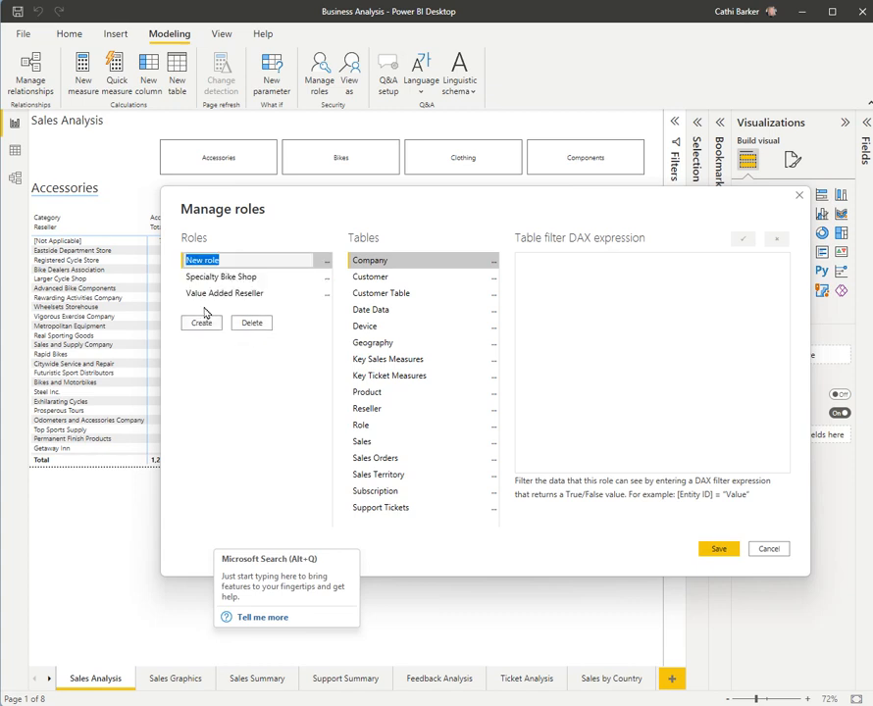
{"action": "type", "text": "Warehouse"}
{"action": "left_click", "coordinate": [201, 323]}
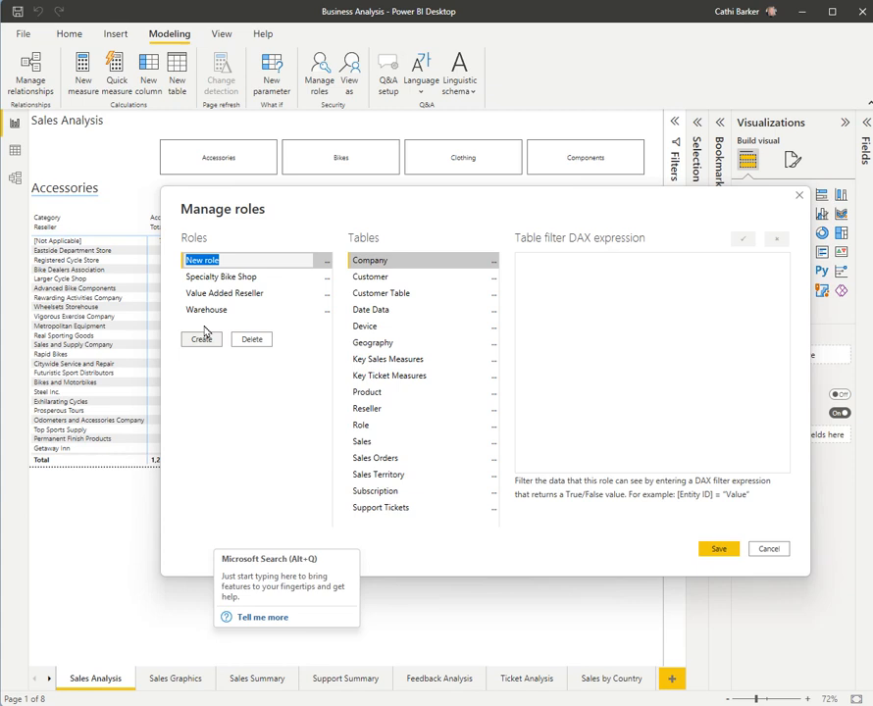
{"action": "type", "text": "Not Applicable"}
{"action": "key", "text": "Return"}
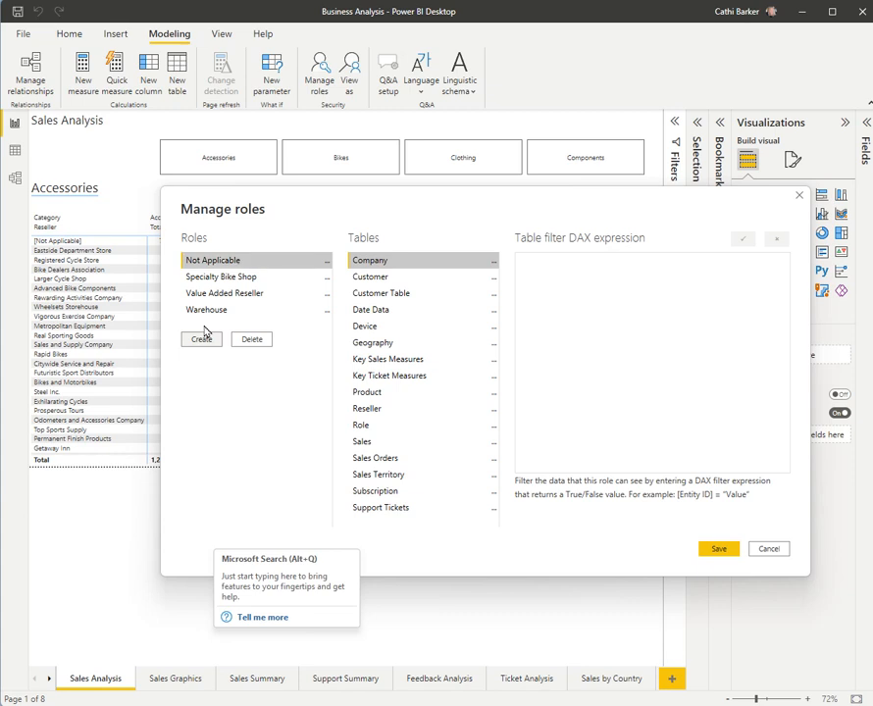
Select the Specialty Bike Shop role for editing.
{"action": "left_click", "coordinate": [250, 279]}
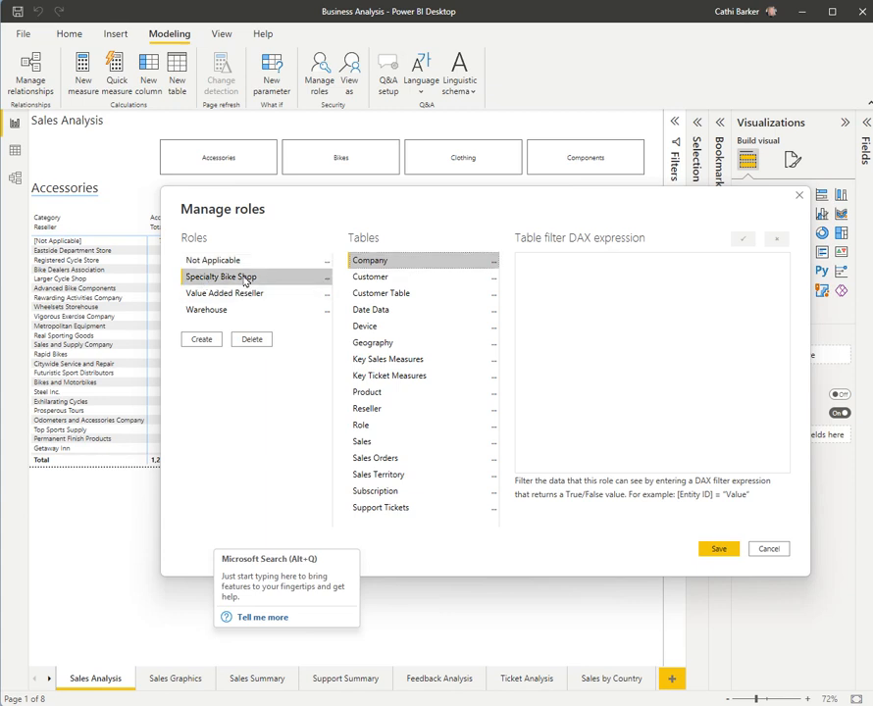
{"action": "left_click", "coordinate": [494, 426]}
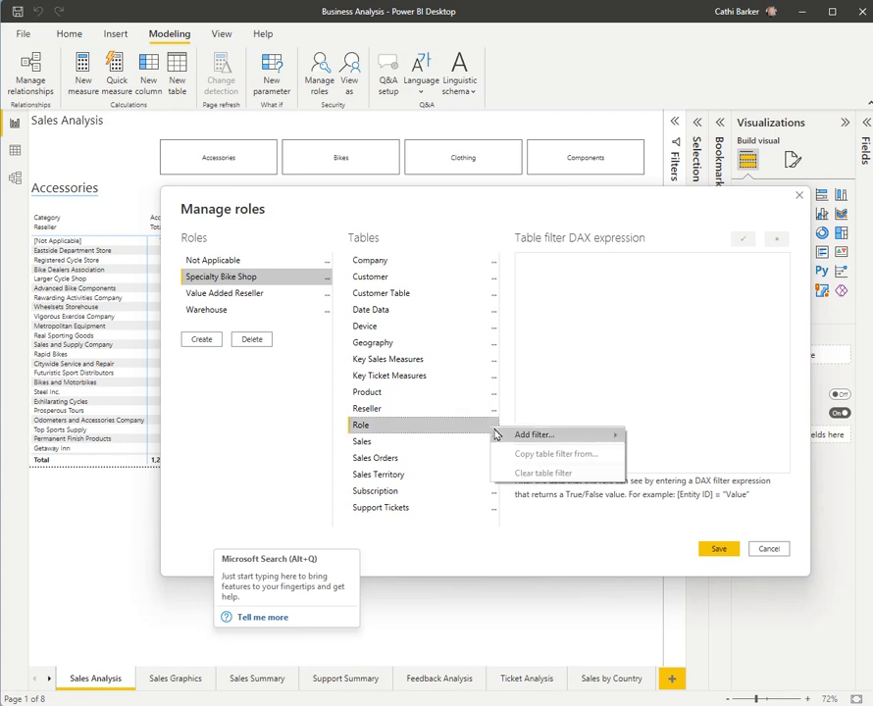
{"action": "mouse_move", "coordinate": [495, 435]}
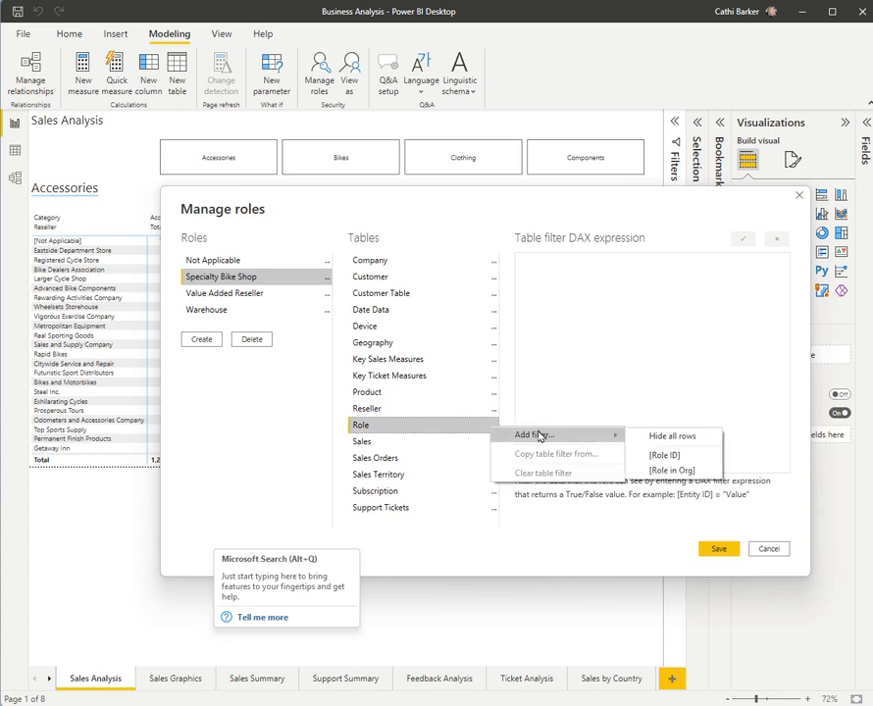
{"action": "left_click", "coordinate": [481, 432]}
{"action": "left_click", "coordinate": [493, 433]}
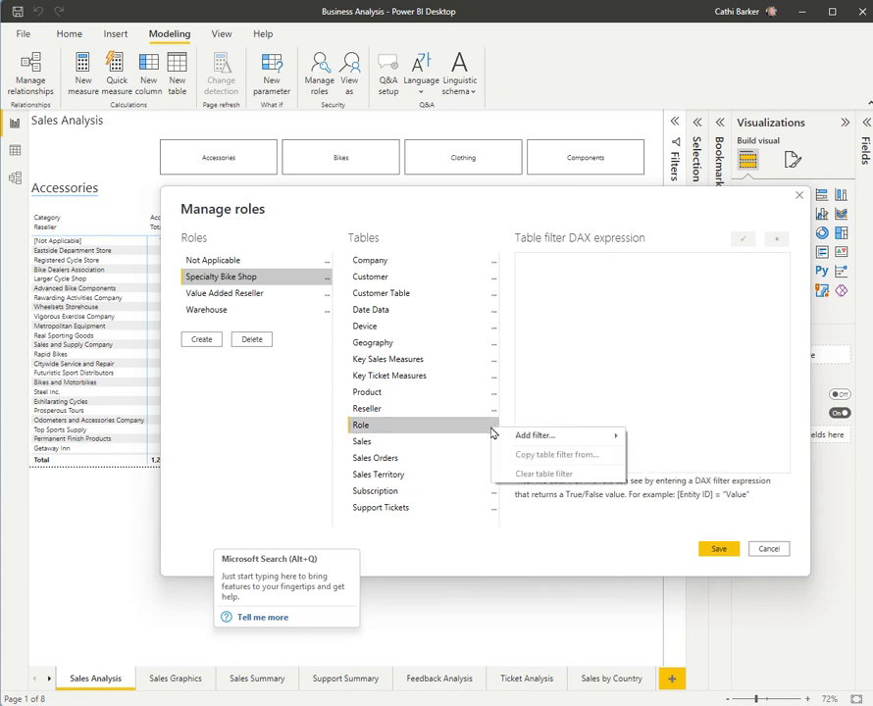
{"action": "mouse_move", "coordinate": [548, 443]}
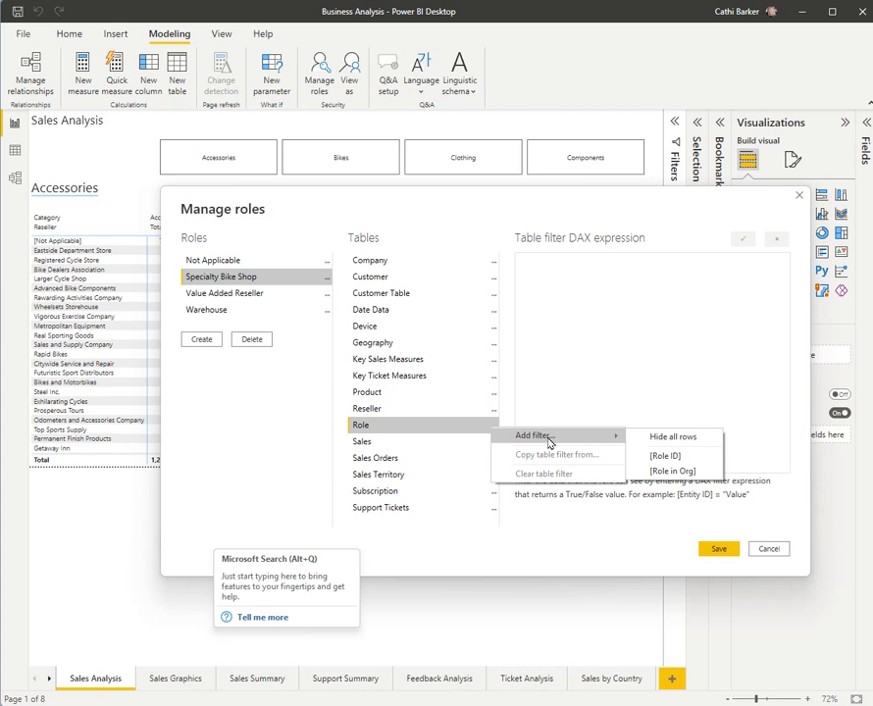
Add the Reseller table filter [Business Type] = "Specialty Bike Shop" to the Specialty Bike Shop role.
{"action": "left_click", "coordinate": [371, 409]}
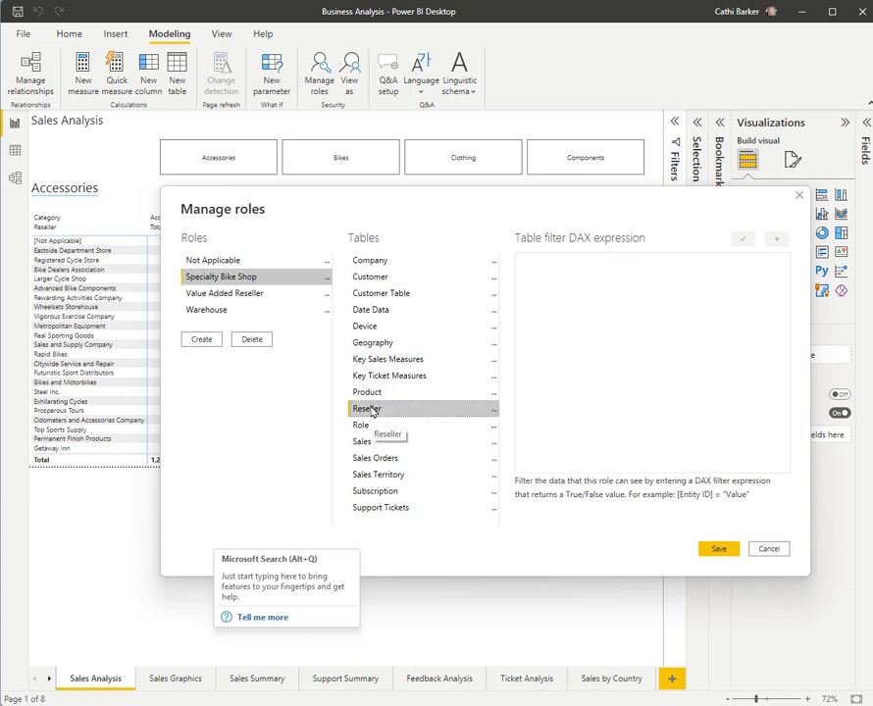
{"action": "left_click", "coordinate": [494, 411]}
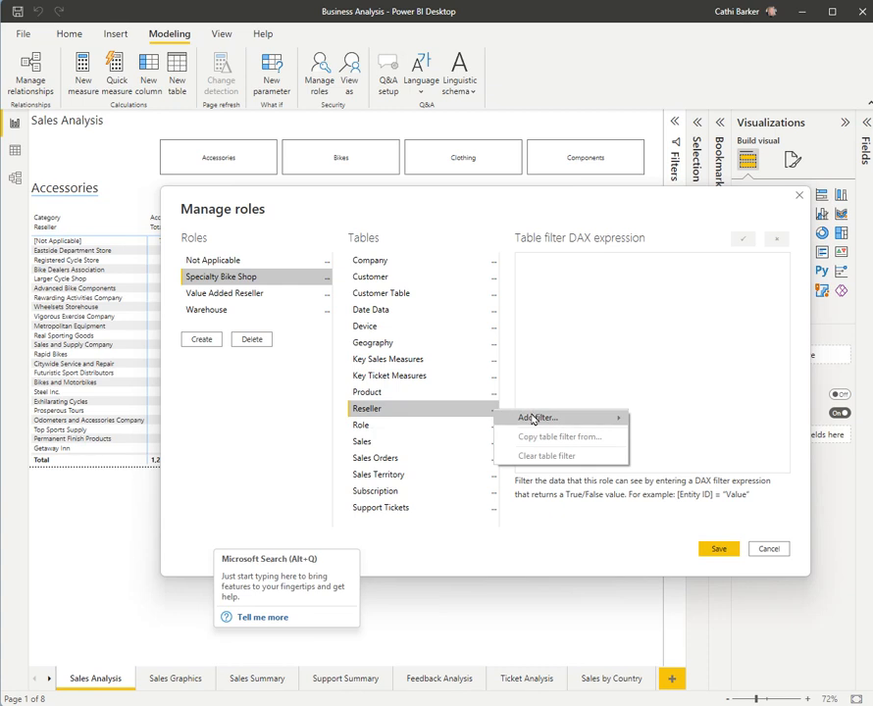
{"action": "mouse_move", "coordinate": [534, 419]}
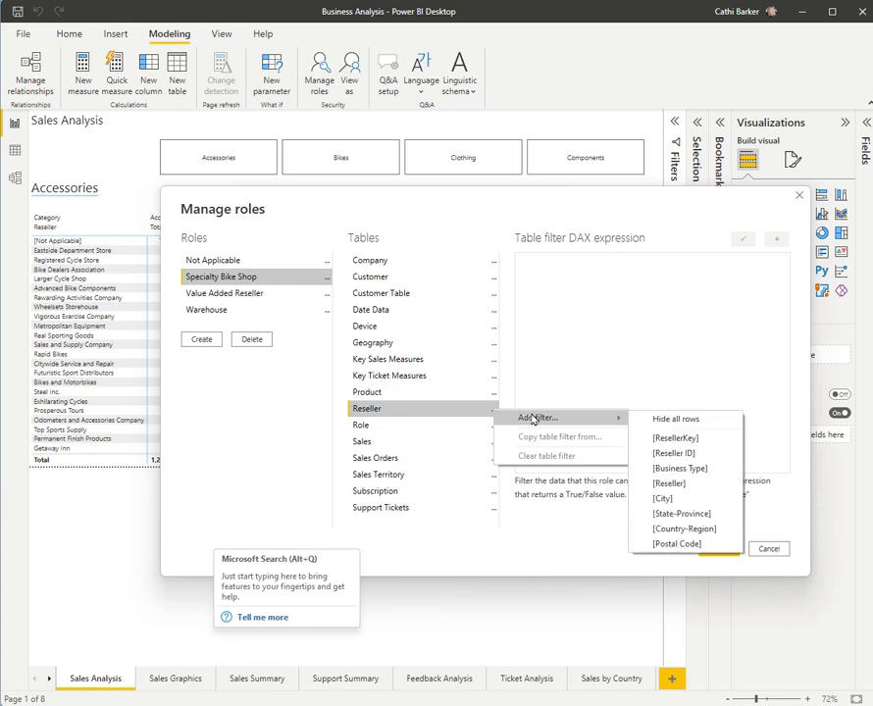
{"action": "left_click", "coordinate": [687, 470]}
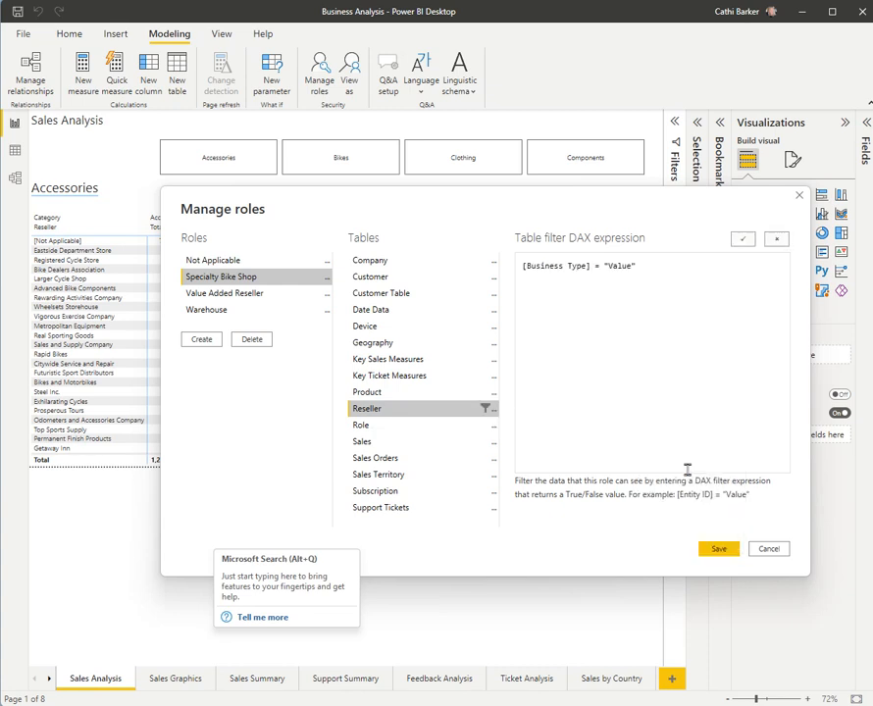
{"action": "double_click", "coordinate": [632, 264]}
{"action": "type", "text": "Specialty Bike Shop\""}
{"action": "left_click", "coordinate": [743, 240]}
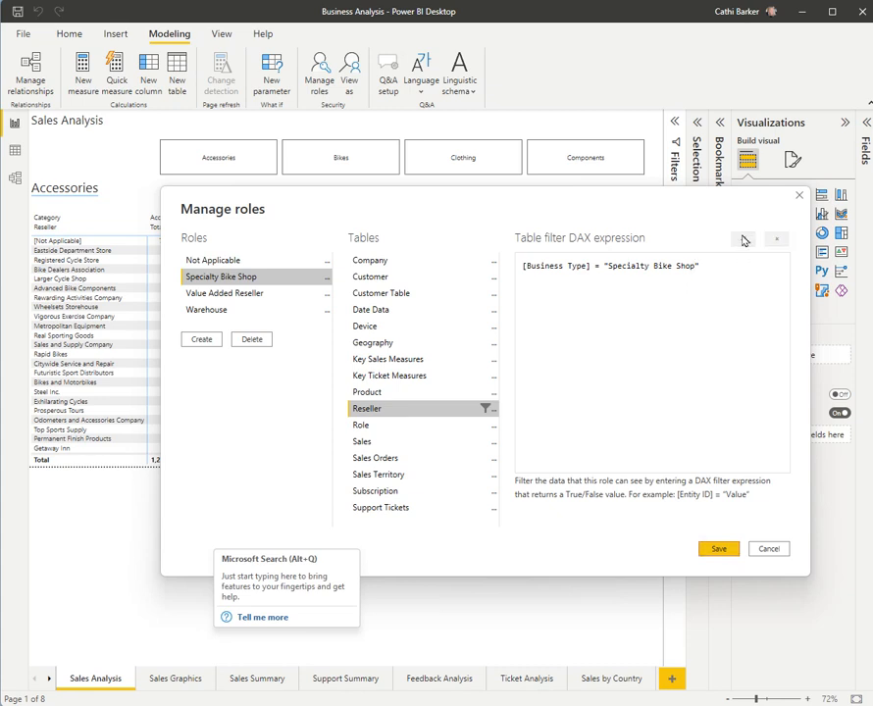
Add the Reseller table filter [Business Type] = "Value Added Reseller" to the Value Added Reseller role.
{"action": "left_click", "coordinate": [248, 294]}
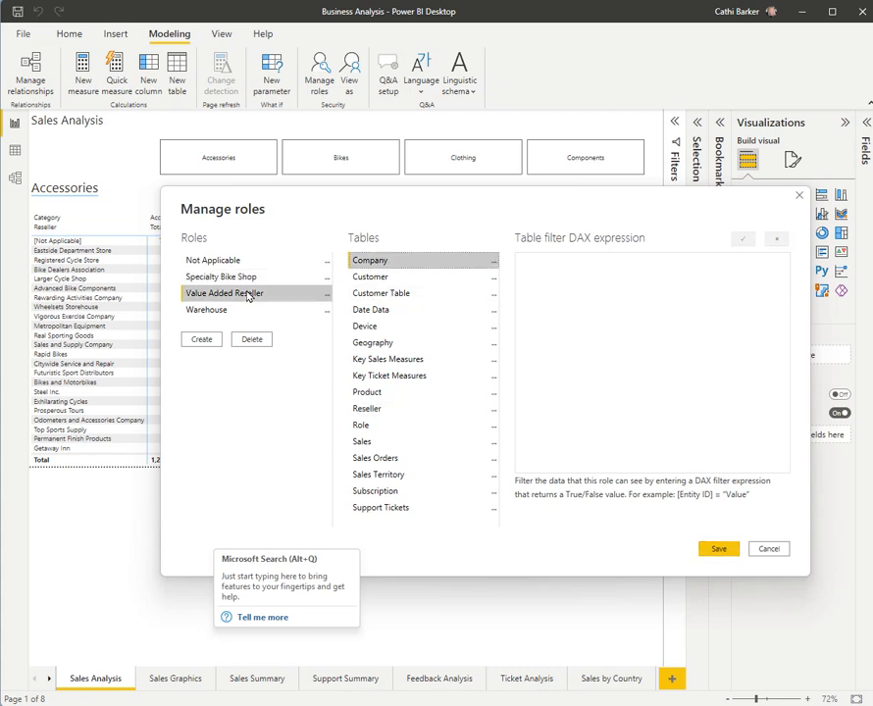
{"action": "left_click", "coordinate": [391, 412]}
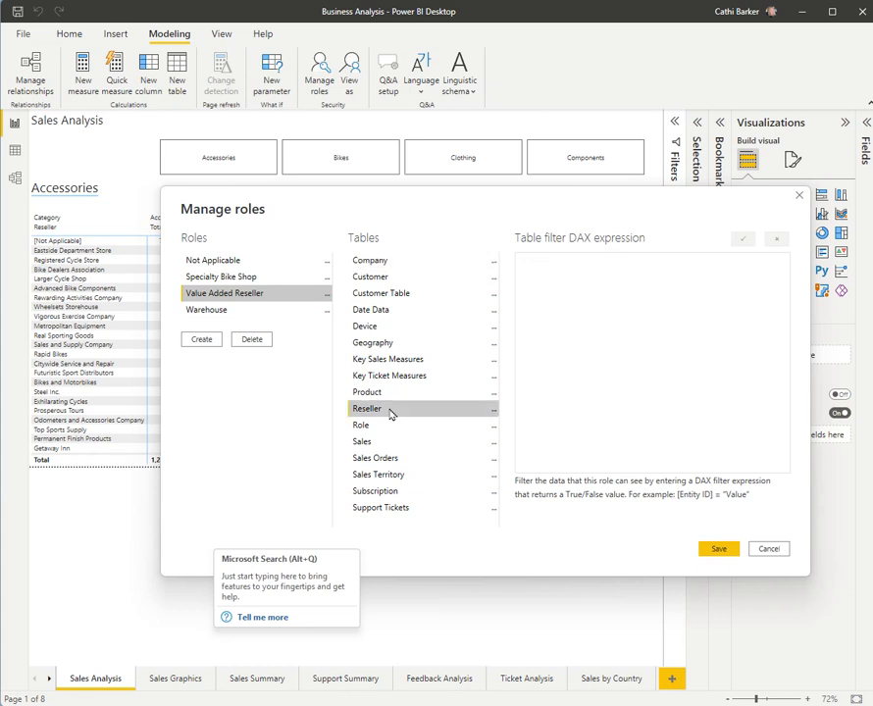
{"action": "left_click", "coordinate": [495, 413]}
{"action": "mouse_move", "coordinate": [545, 421]}
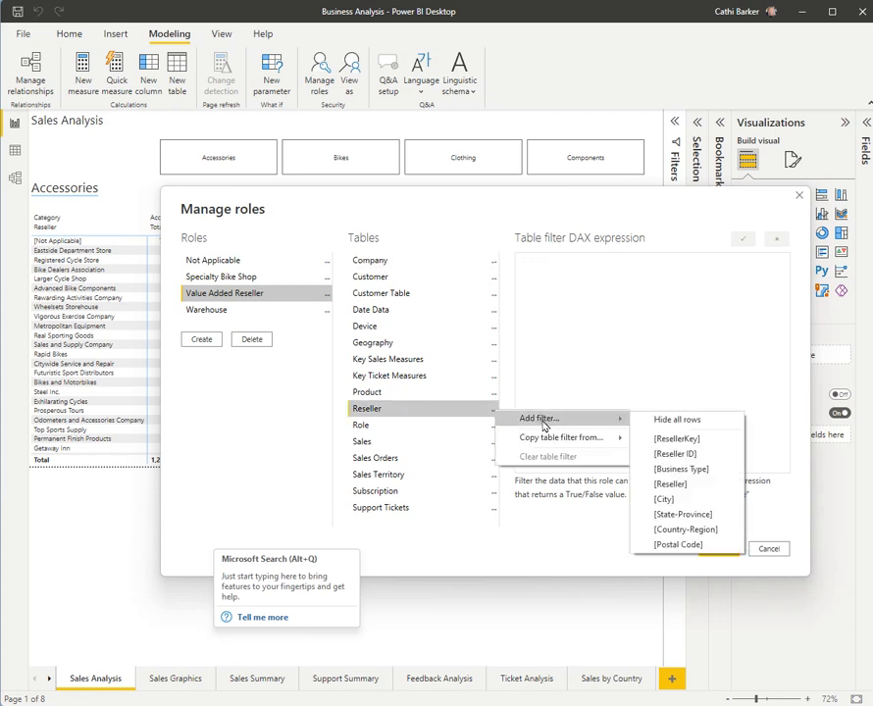
{"action": "left_click", "coordinate": [698, 470]}
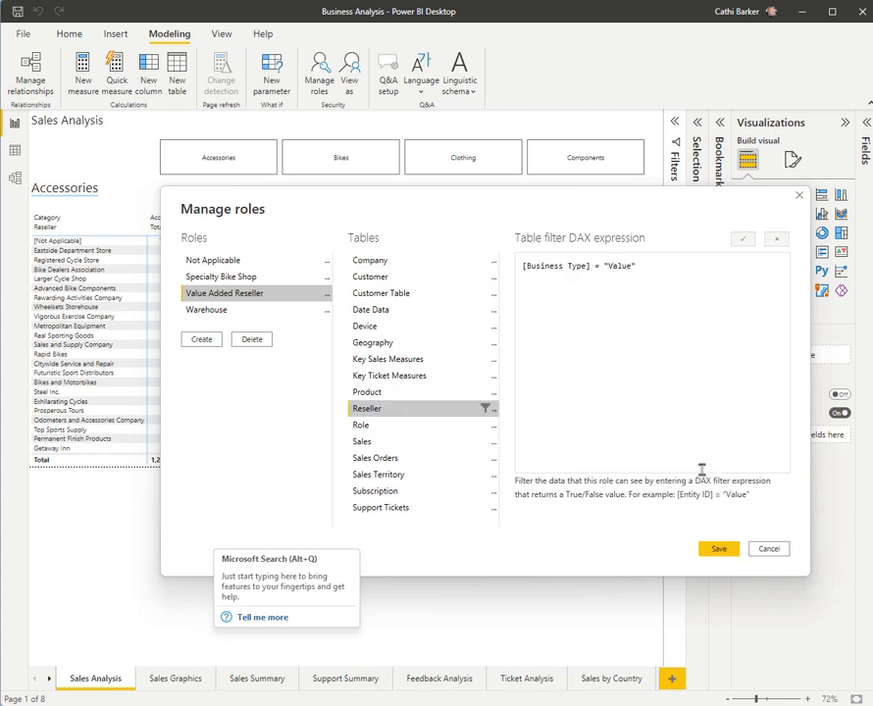
{"action": "double_click", "coordinate": [632, 265]}
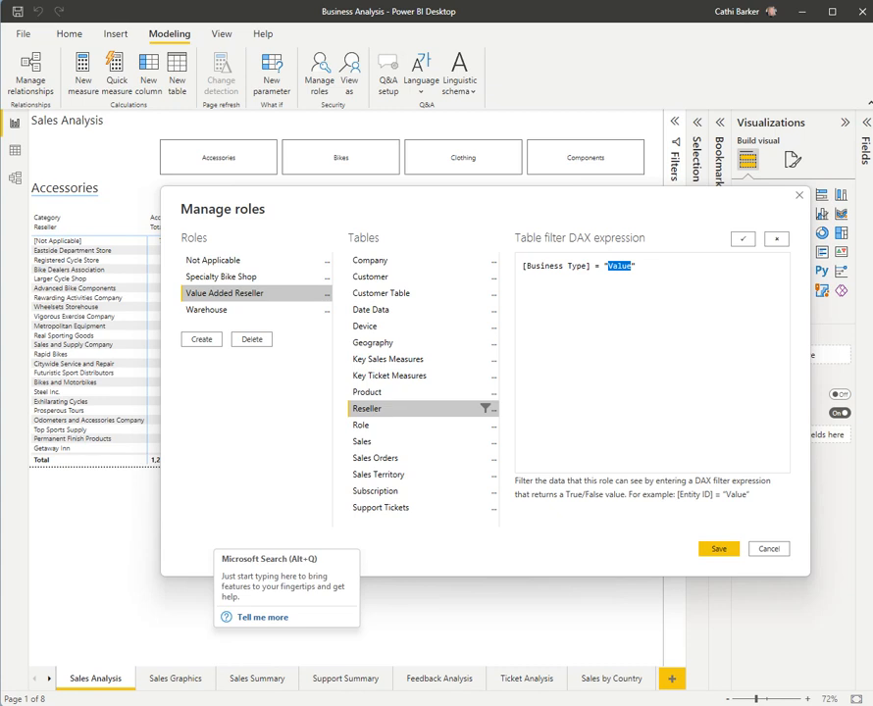
{"action": "left_click", "coordinate": [670, 341]}
{"action": "double_click", "coordinate": [621, 266]}
{"action": "type", "text": "Value Added Reseller"}
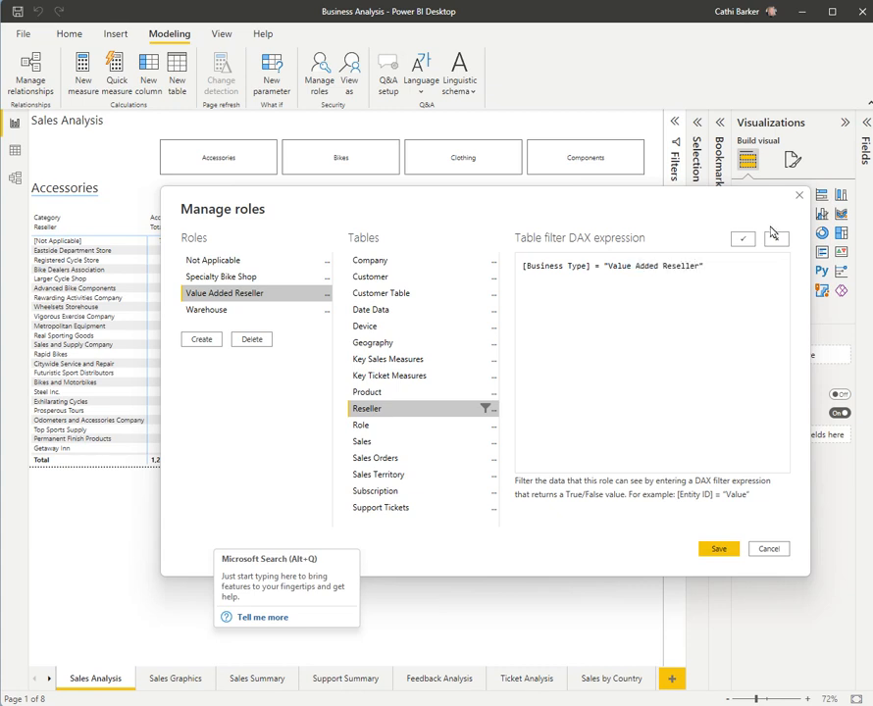
{"action": "left_click", "coordinate": [742, 240]}
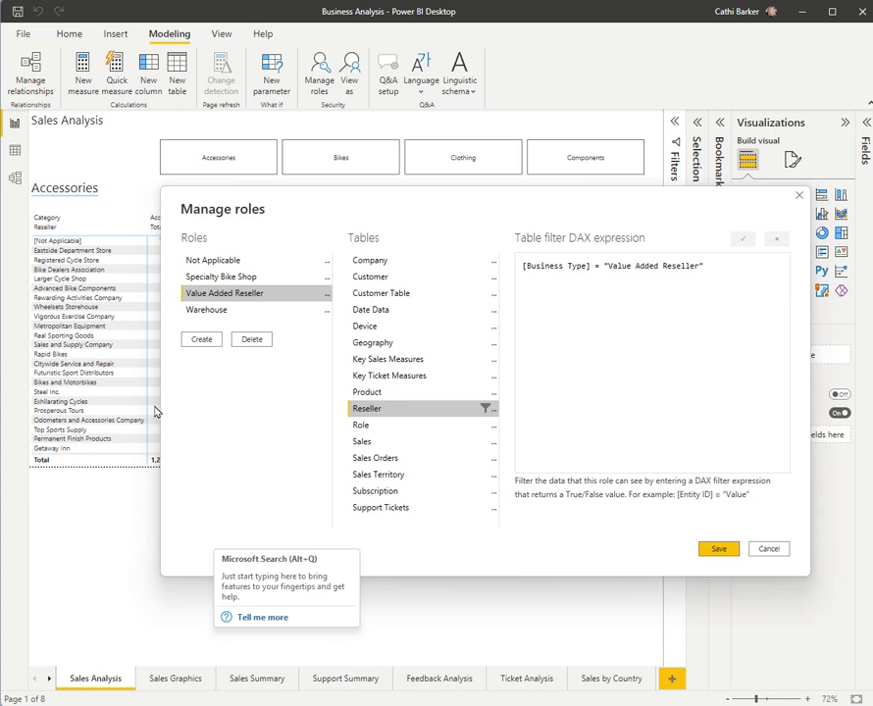
Add the Reseller table filter [Business Type] = "Warehouse" to the Warehouse role.
{"action": "left_click", "coordinate": [218, 311]}
{"action": "left_click", "coordinate": [379, 411]}
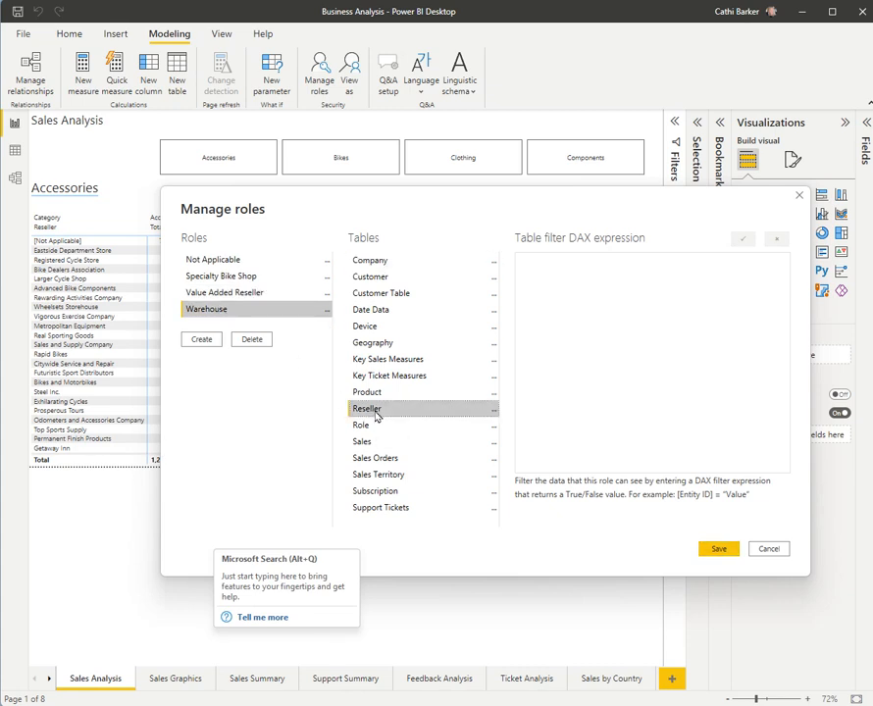
{"action": "left_click", "coordinate": [493, 411]}
{"action": "mouse_move", "coordinate": [547, 420]}
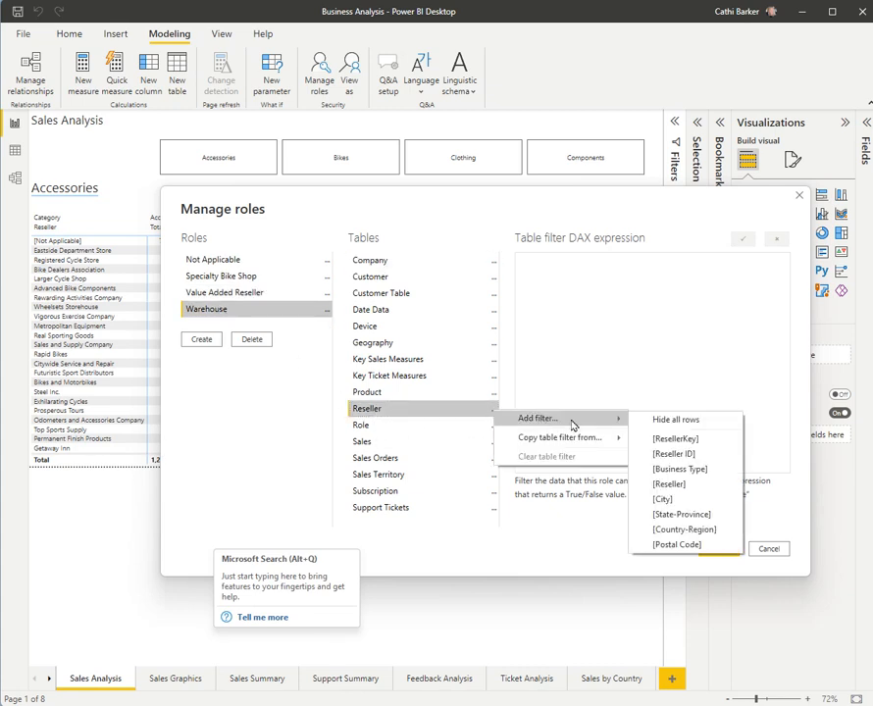
{"action": "left_click", "coordinate": [694, 470]}
{"action": "double_click", "coordinate": [621, 266]}
{"action": "type", "text": "Warehouse"}
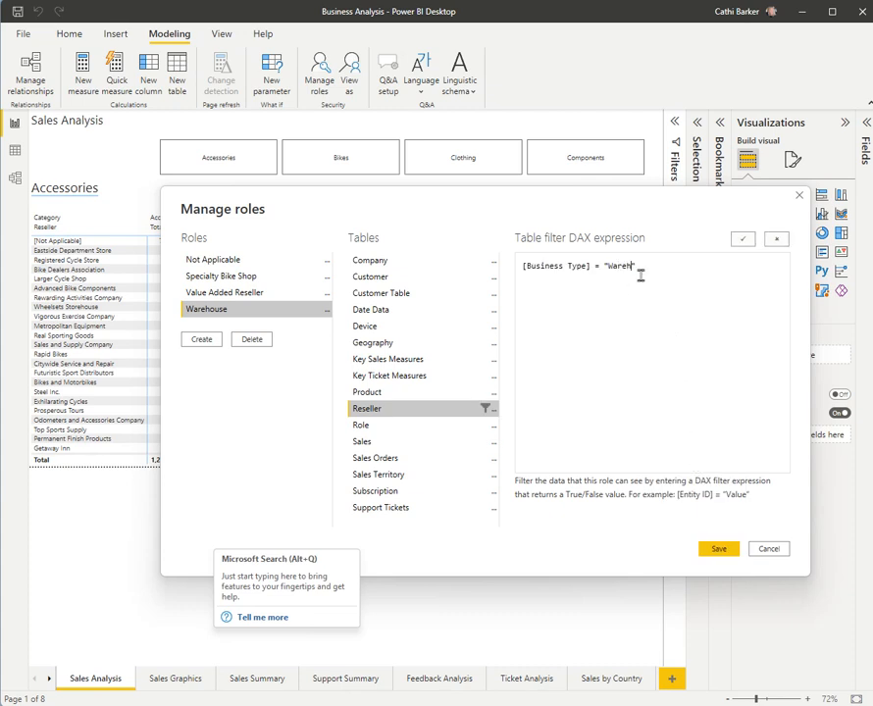
{"action": "left_click", "coordinate": [743, 238]}
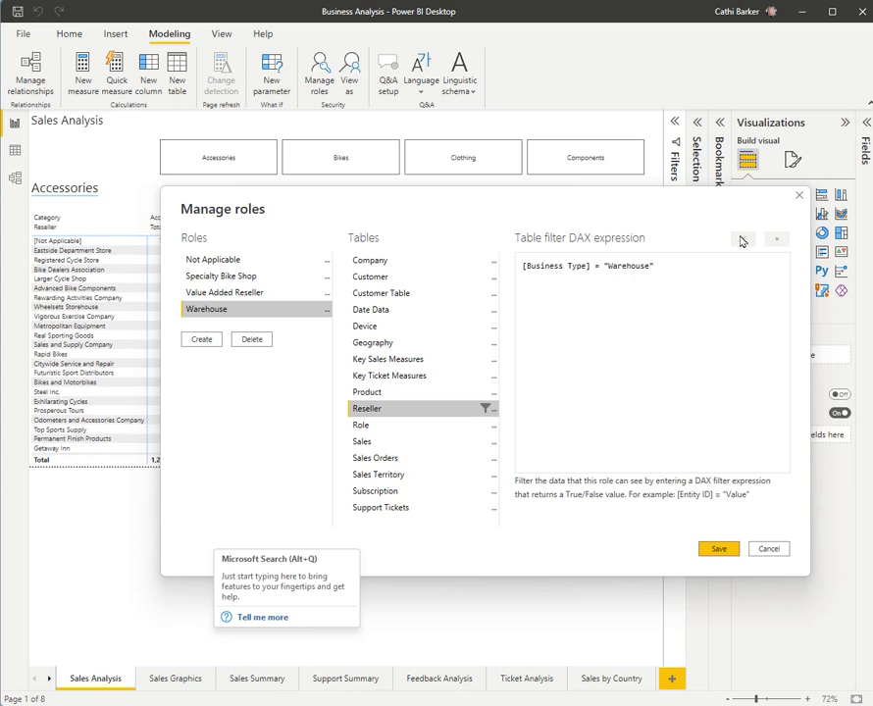
Add the Reseller table filter [Business Type] = "Not Applicable" to the Not Applicable role and save all the roles.
{"action": "left_click", "coordinate": [237, 260]}
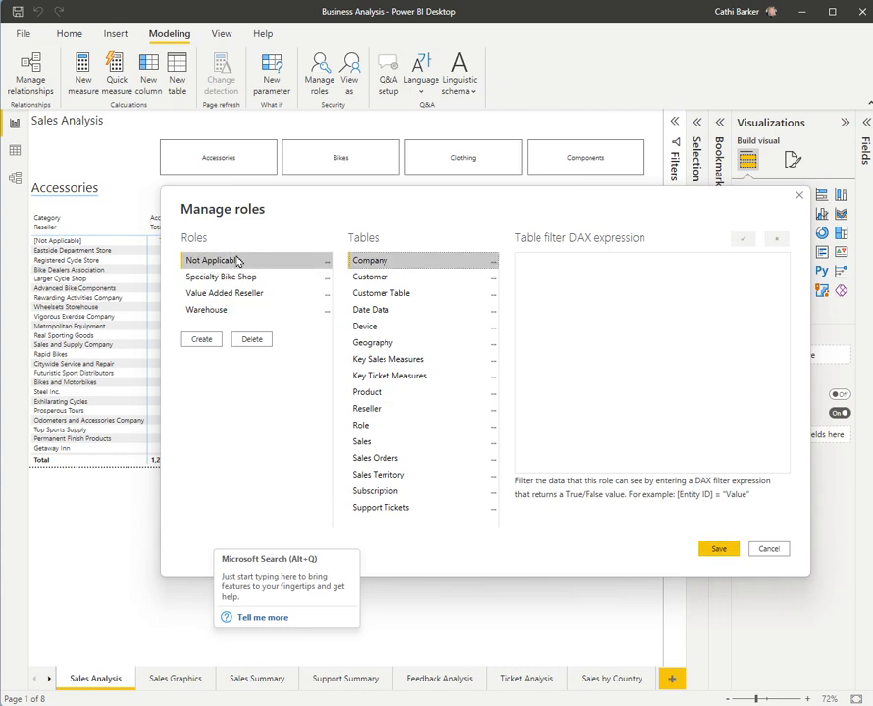
{"action": "left_click", "coordinate": [393, 410]}
{"action": "left_click", "coordinate": [492, 412]}
{"action": "mouse_move", "coordinate": [547, 416]}
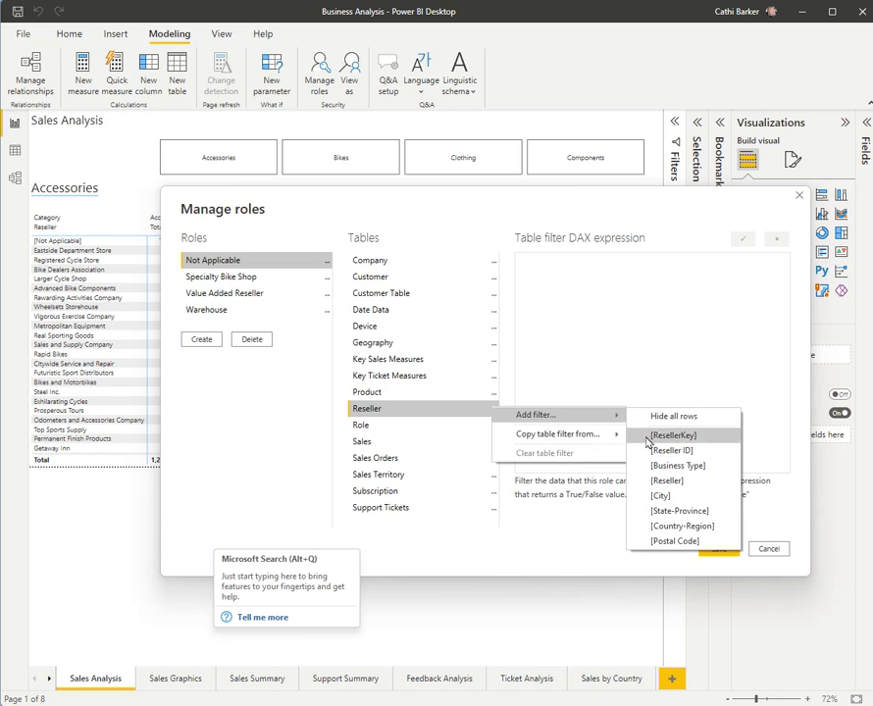
{"action": "left_click", "coordinate": [671, 519]}
{"action": "left_click", "coordinate": [633, 268]}
{"action": "key", "text": "ctrl+shift+Left"}
{"action": "type", "text": "Not Applicable"}
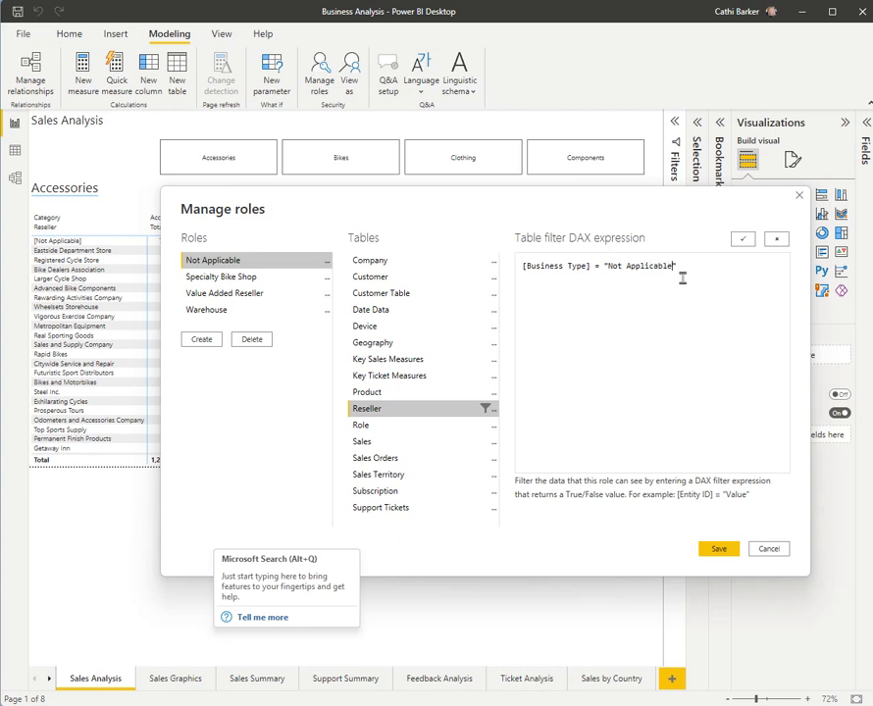
{"action": "left_click", "coordinate": [743, 239]}
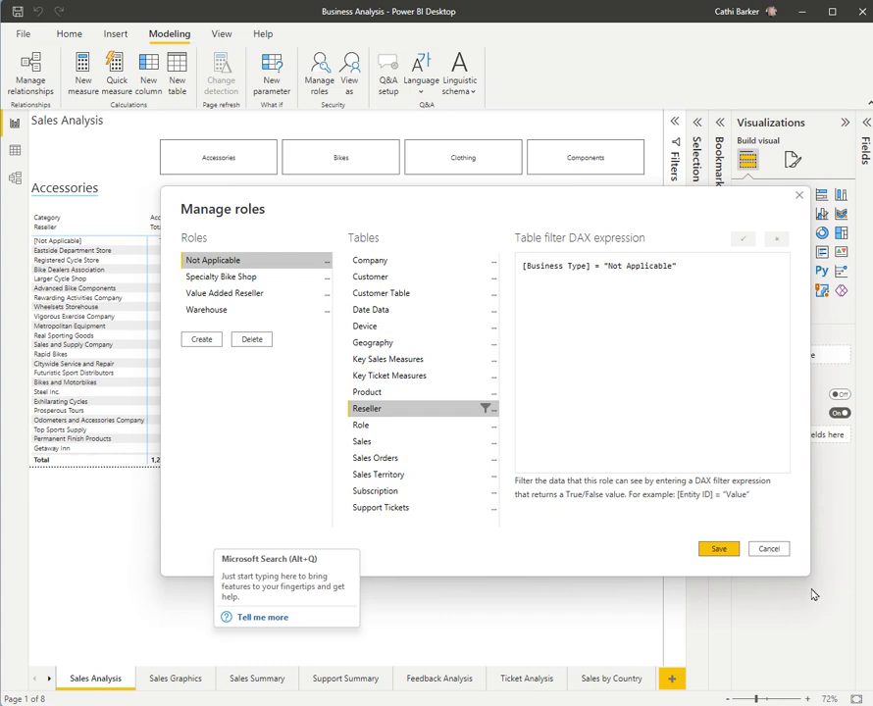
{"action": "left_click", "coordinate": [722, 548]}
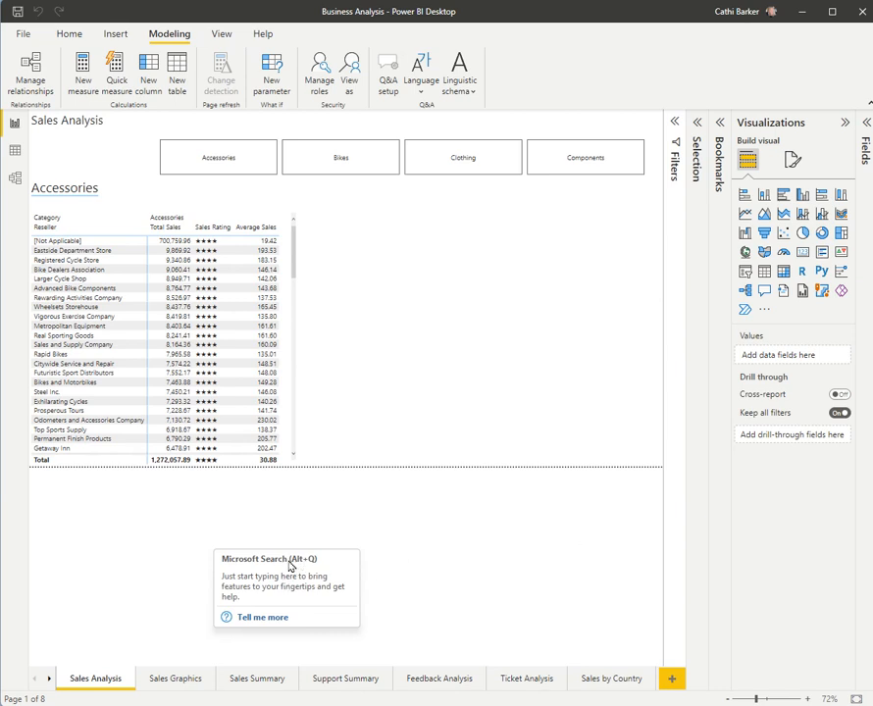
{"action": "left_click", "coordinate": [264, 588]}
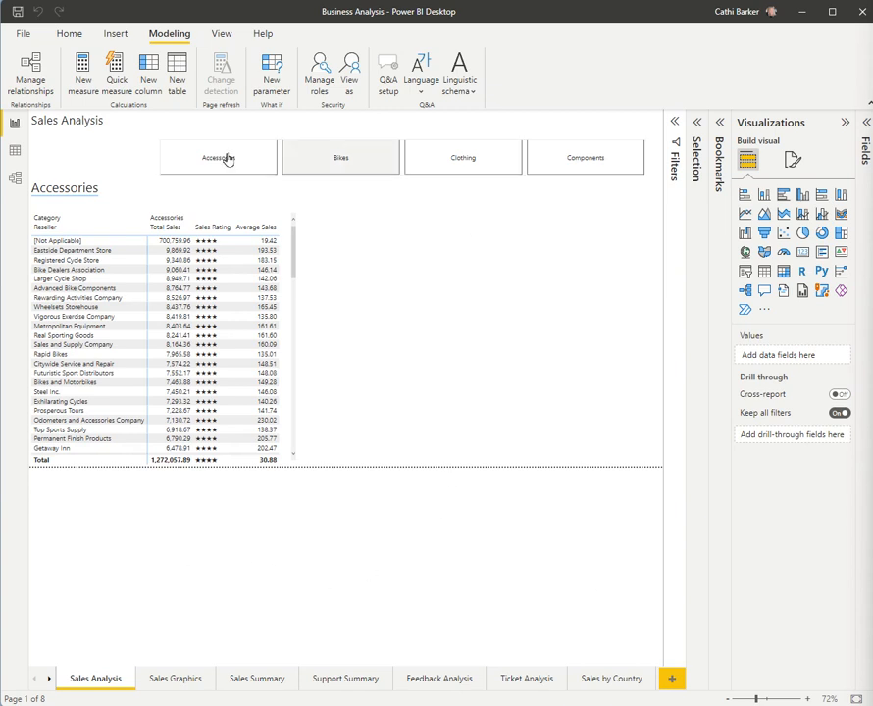
Preview the report as the Warehouse role to test its row-level security filter.
{"action": "left_click", "coordinate": [351, 68]}
{"action": "left_click_drag", "start_coordinate": [816, 235], "coordinate": [487, 247]}
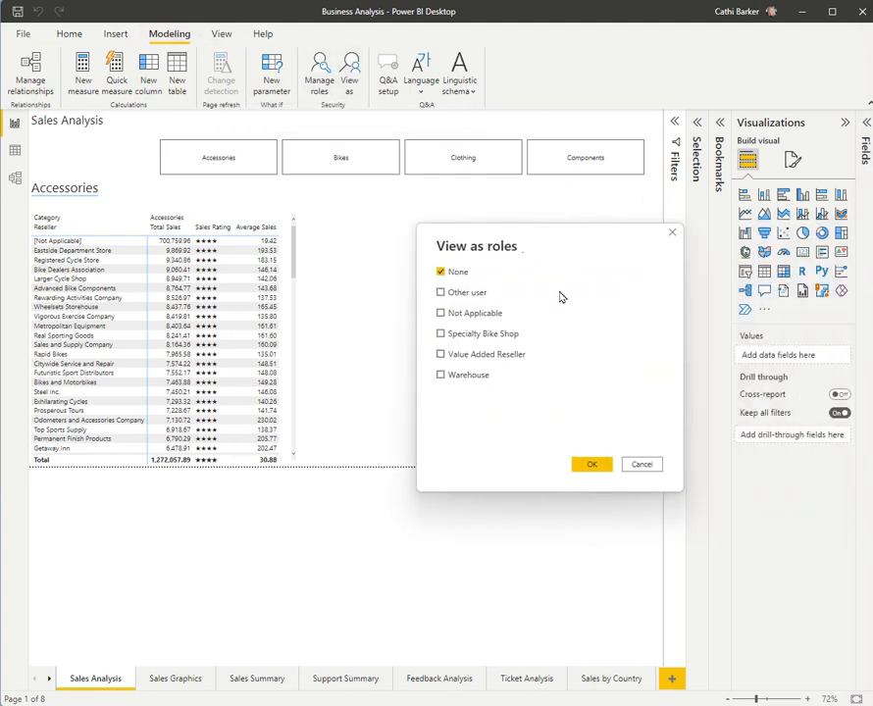
{"action": "left_click", "coordinate": [441, 272]}
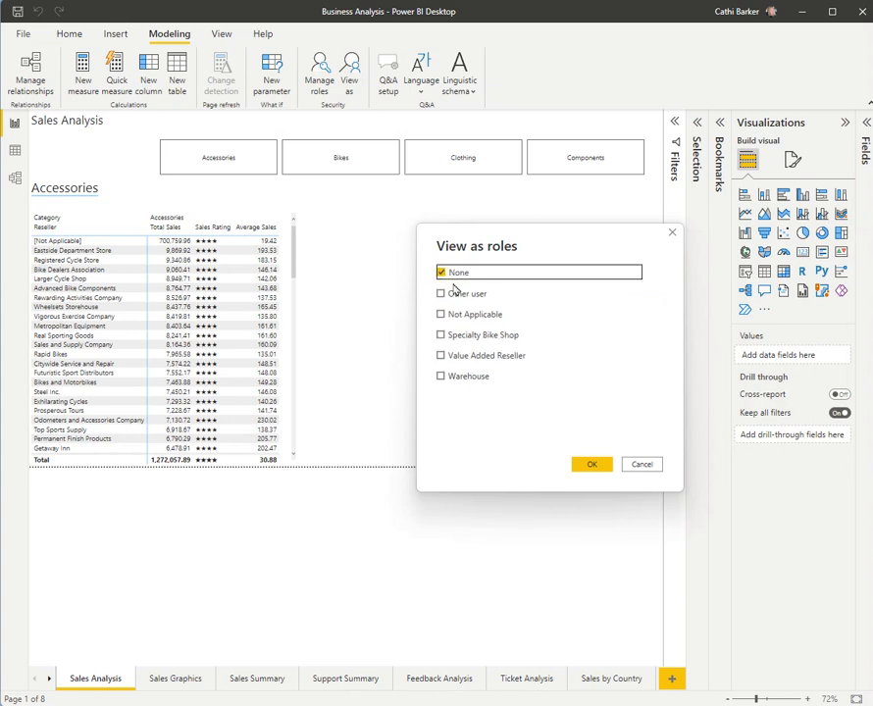
{"action": "left_click", "coordinate": [440, 376]}
{"action": "left_click", "coordinate": [593, 464]}
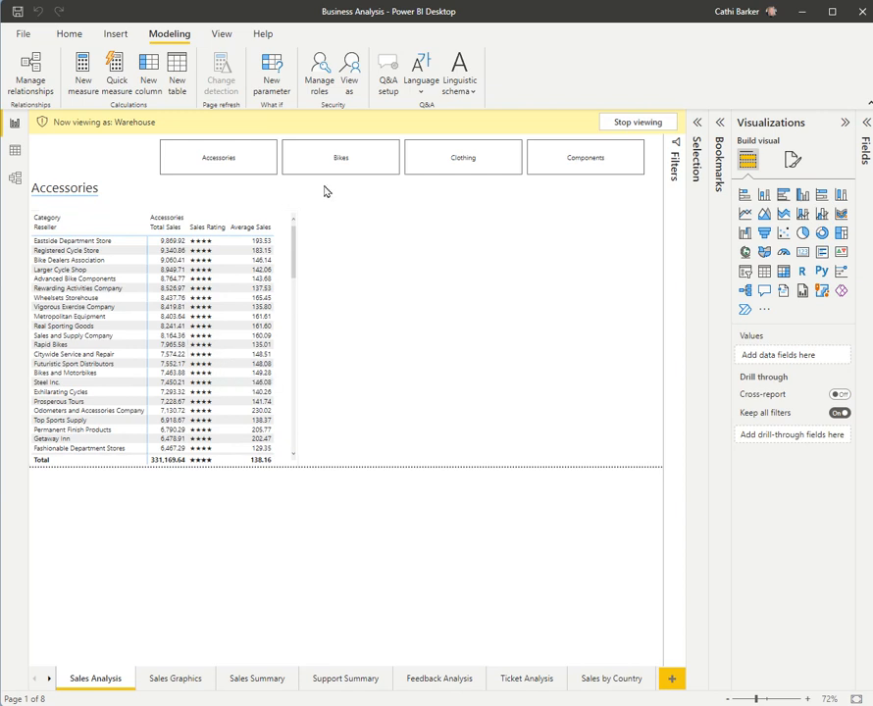
Preview the report as only the Specialty Bike Shop role instead of Warehouse, and stop the role preview after checking it.
{"action": "left_click", "coordinate": [347, 78]}
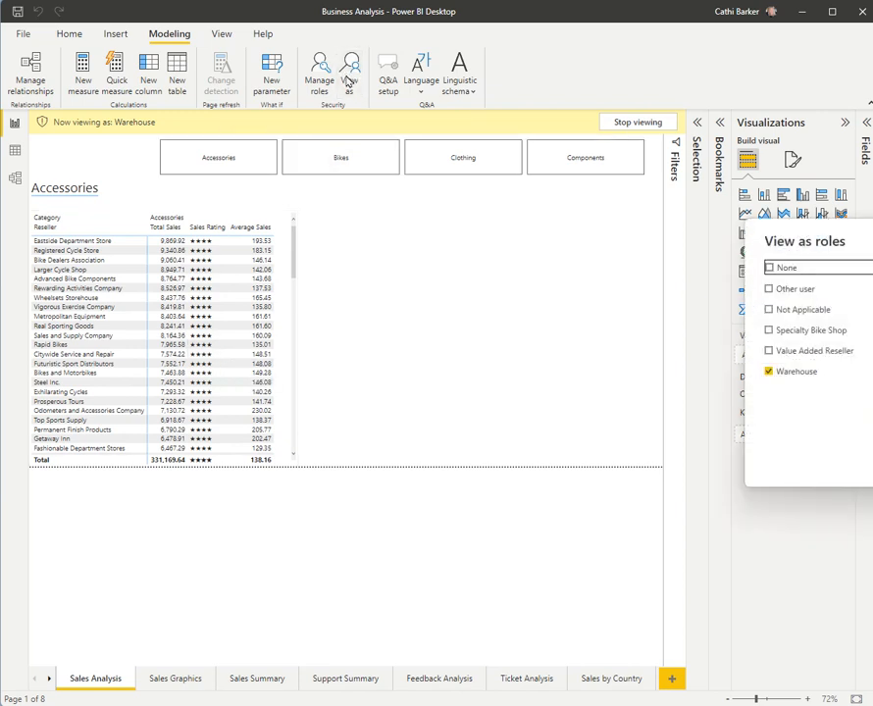
{"action": "left_click_drag", "start_coordinate": [608, 252], "coordinate": [553, 252]}
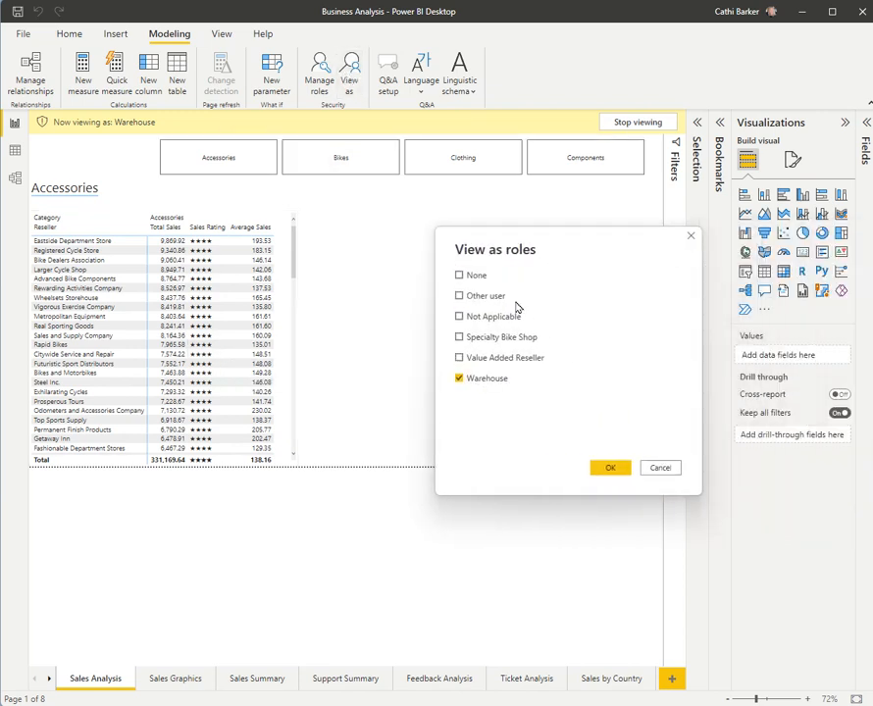
{"action": "left_click", "coordinate": [460, 379]}
{"action": "left_click", "coordinate": [459, 336]}
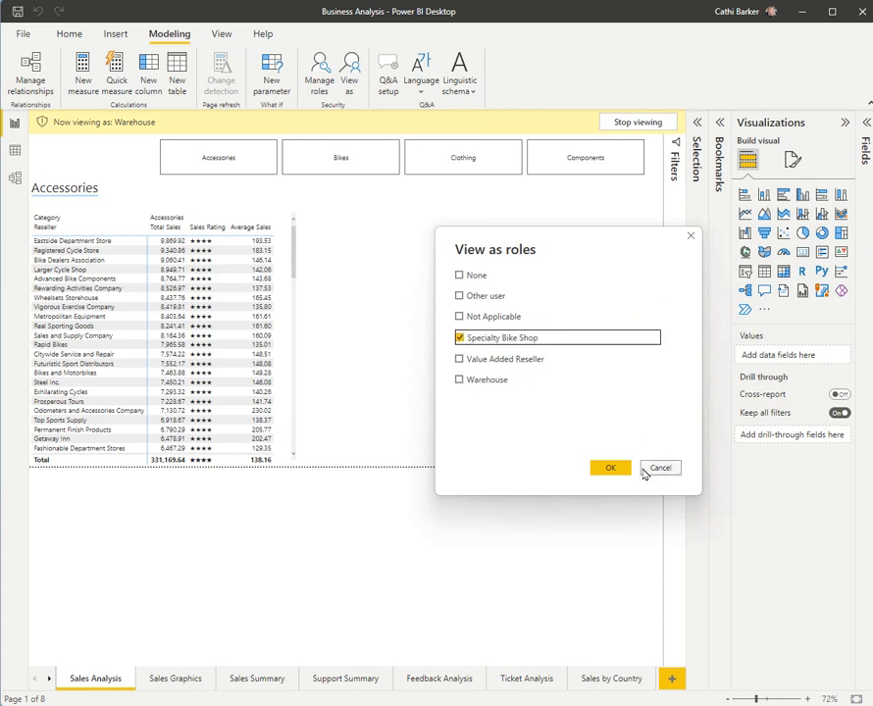
{"action": "left_click", "coordinate": [610, 468]}
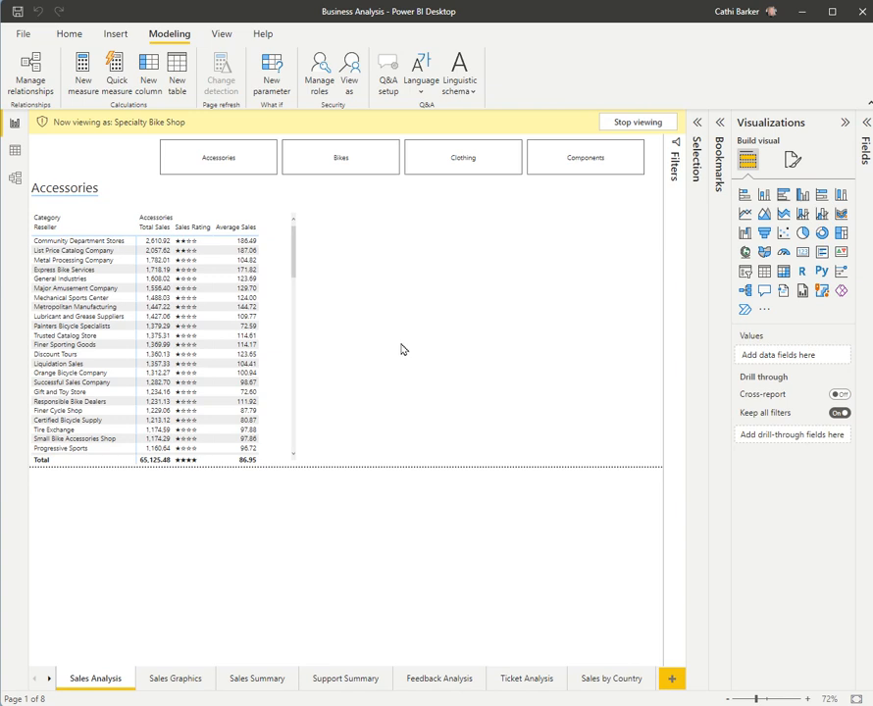
{"action": "left_click", "coordinate": [620, 122]}
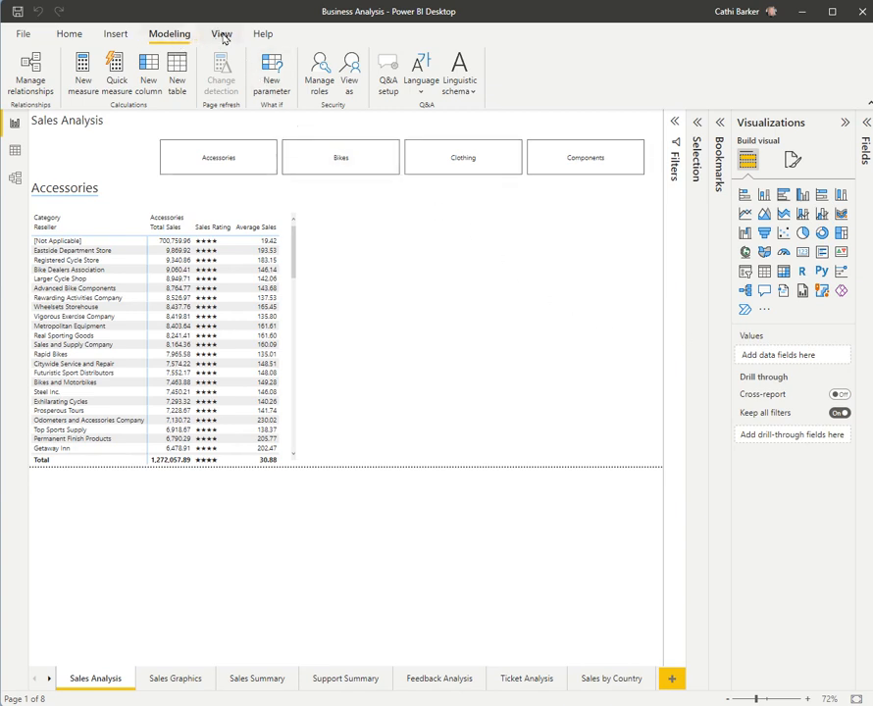
Publish the Business Analysis report to My workspace, saving the changes and replacing the existing dataset.
{"action": "left_click", "coordinate": [20, 32]}
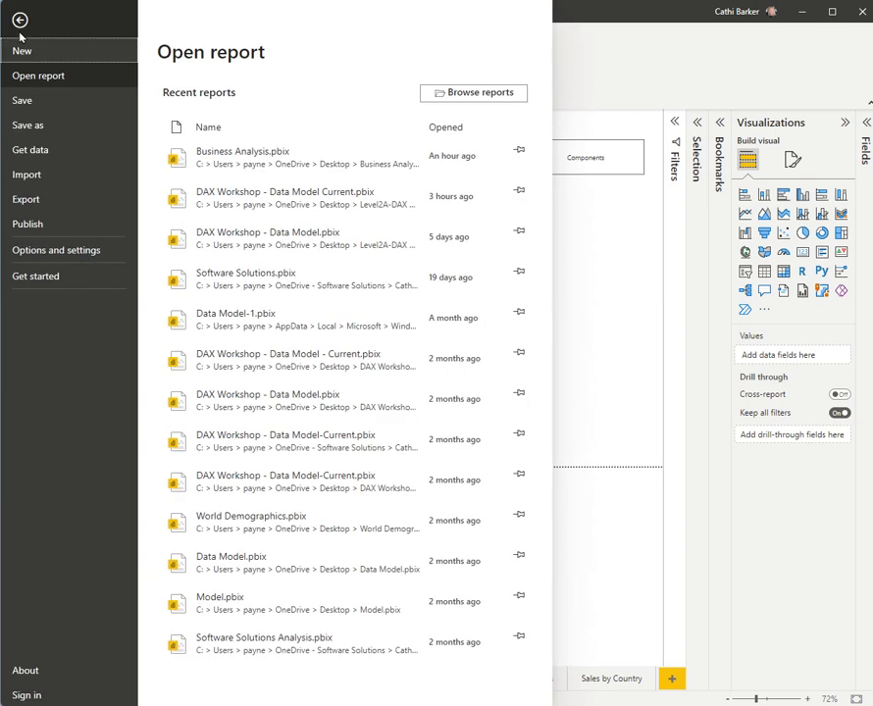
{"action": "left_click", "coordinate": [34, 225]}
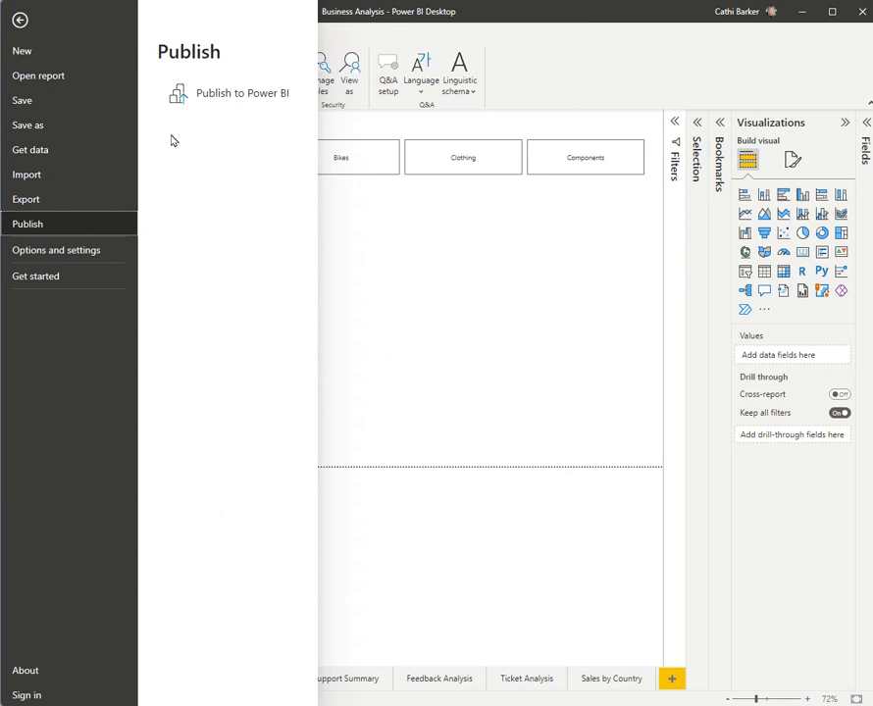
{"action": "left_click", "coordinate": [237, 95]}
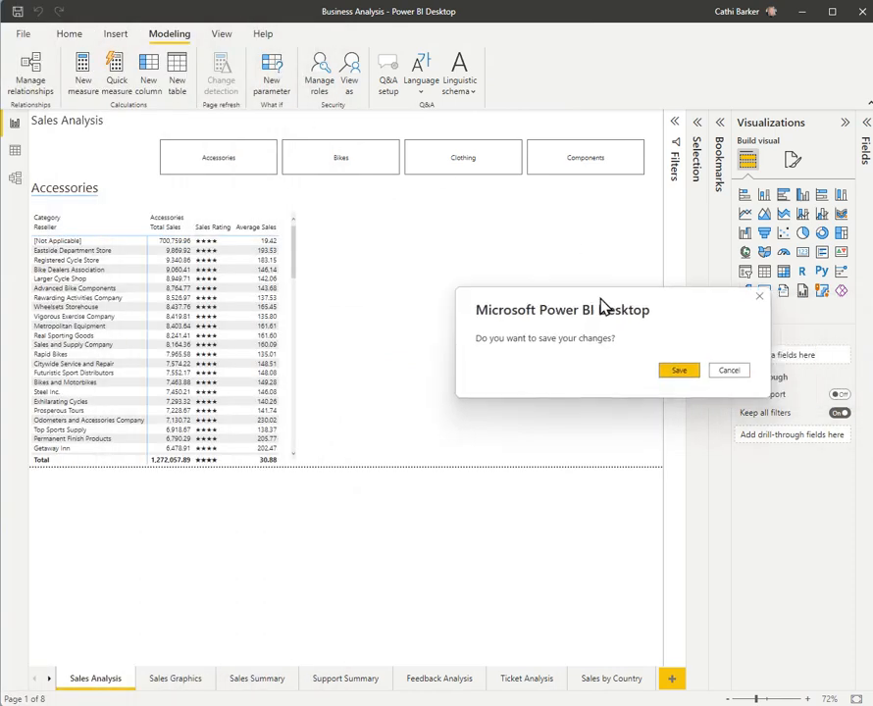
{"action": "left_click", "coordinate": [609, 365]}
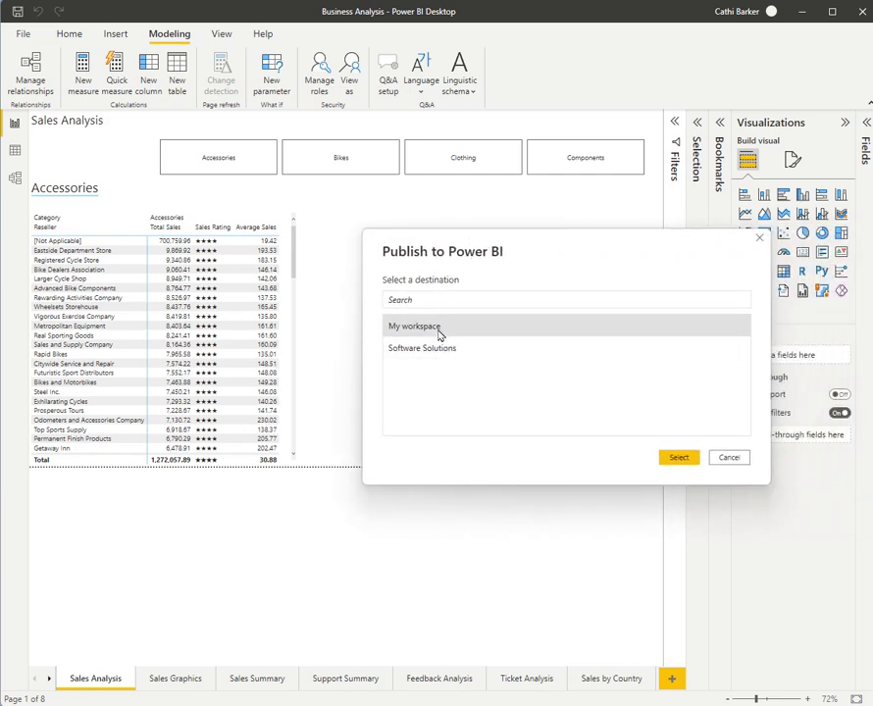
{"action": "left_click", "coordinate": [682, 459]}
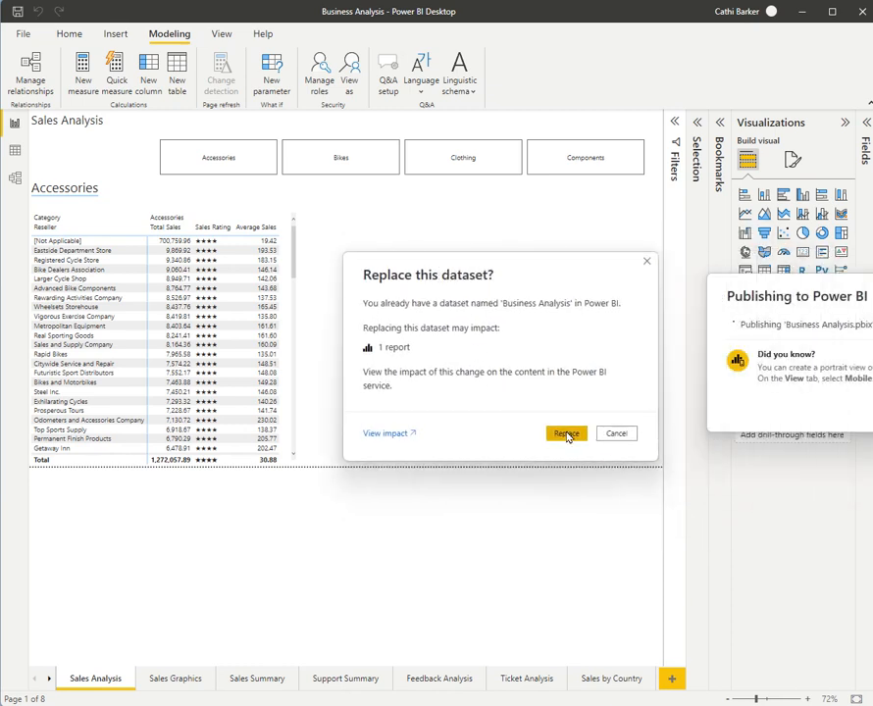
{"action": "left_click", "coordinate": [568, 432]}
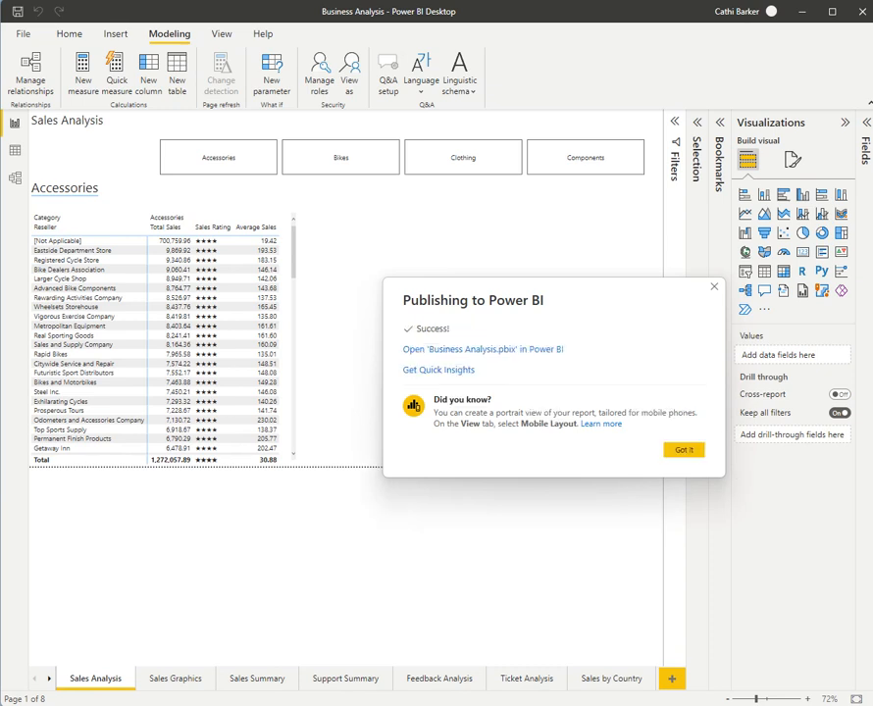
Open the published Business Analysis report in the Power BI service and fit the browser window to the screen.
{"action": "left_click", "coordinate": [482, 353]}
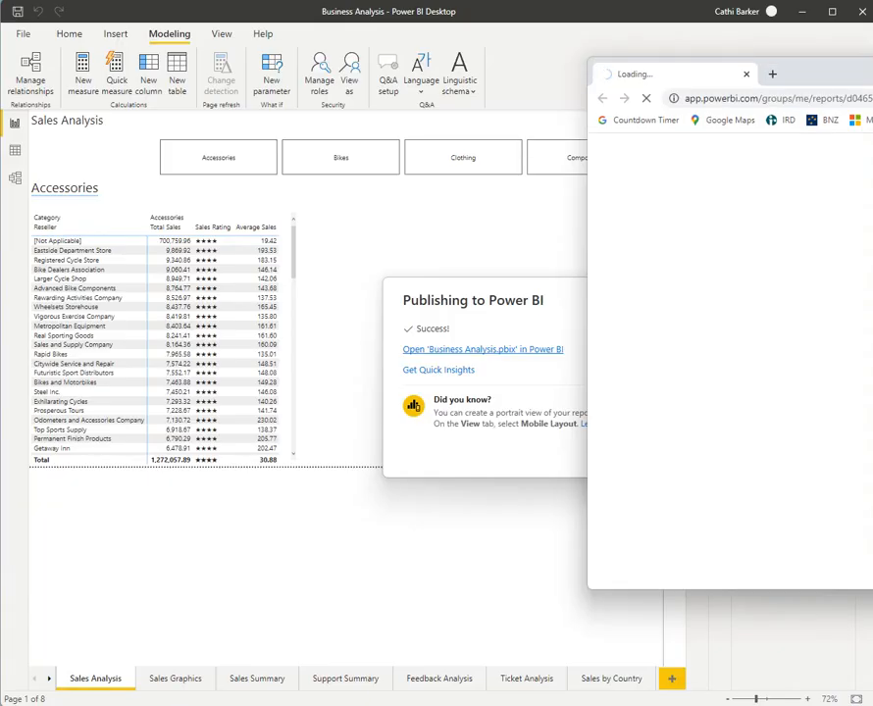
{"action": "left_click_drag", "start_coordinate": [872, 74], "coordinate": [435, 24]}
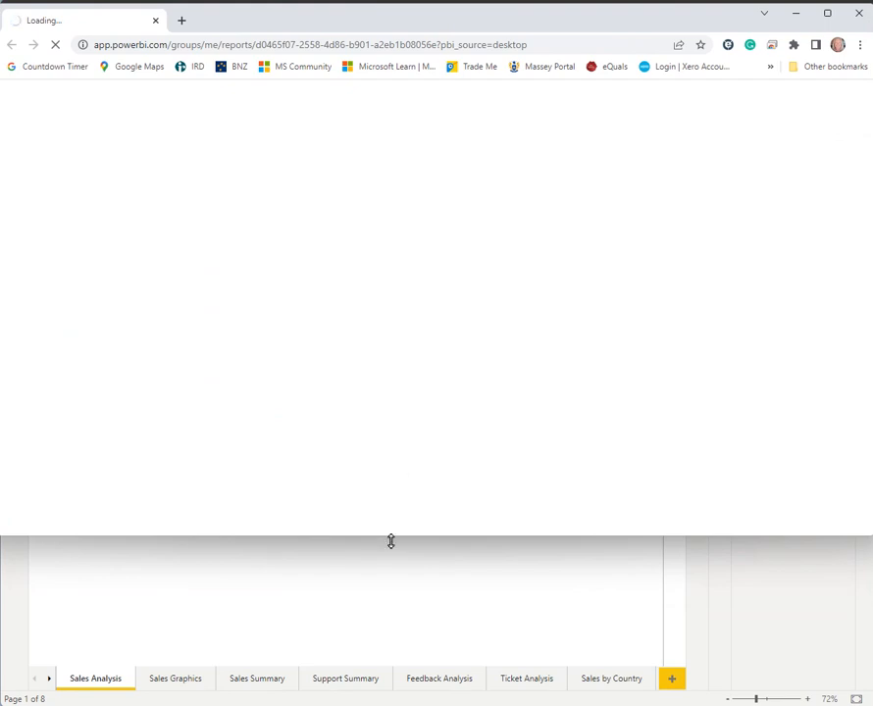
{"action": "left_click_drag", "start_coordinate": [390, 535], "coordinate": [360, 698]}
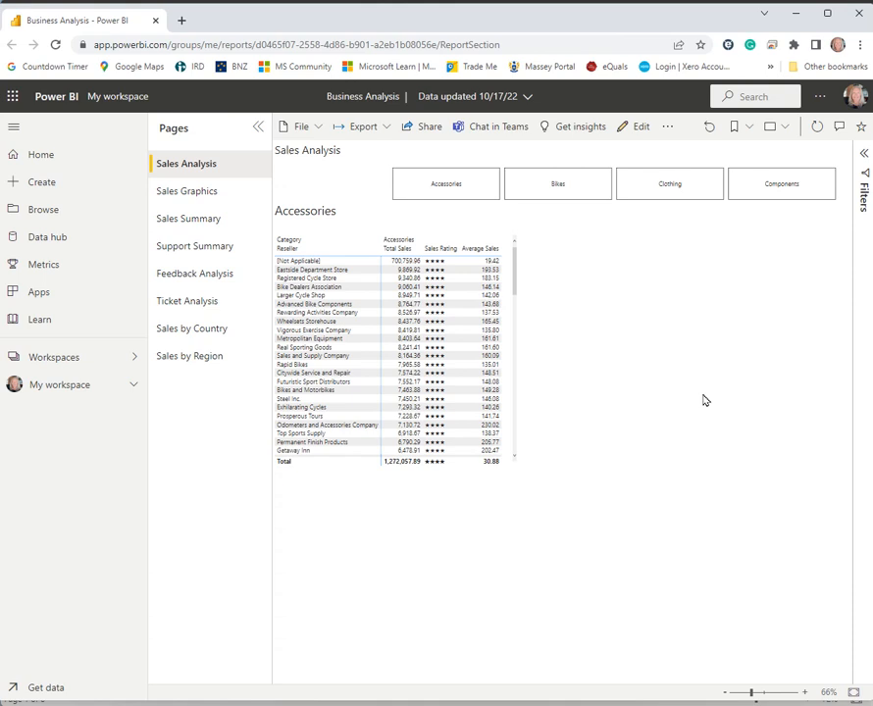
Look through the published Sales Graphics, Sales Summary and Support Summary pages, then close the browser and the publishing message.
{"action": "left_click", "coordinate": [233, 194]}
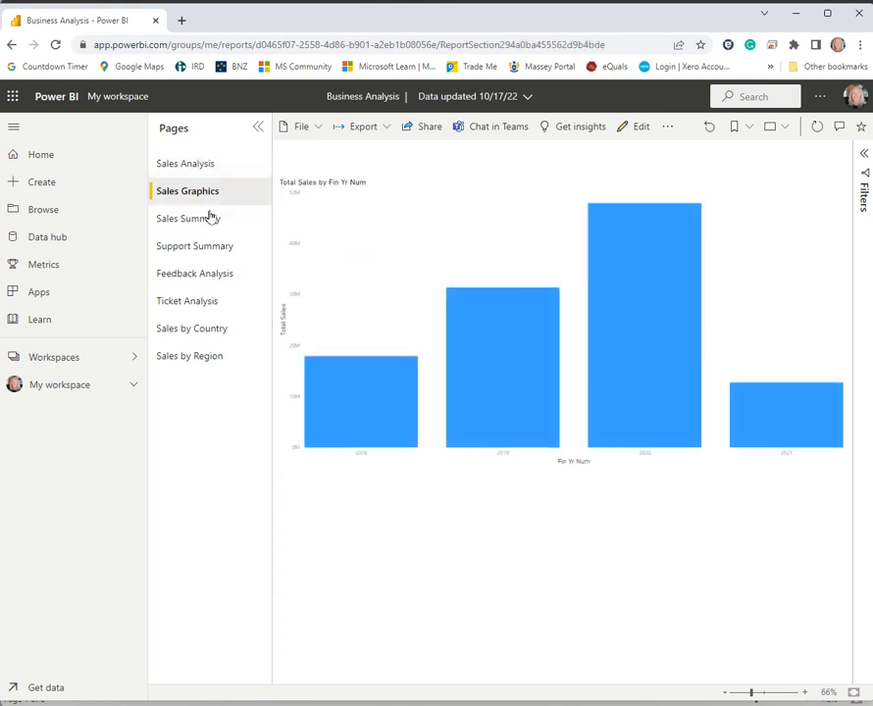
{"action": "left_click", "coordinate": [205, 219]}
{"action": "left_click", "coordinate": [198, 248]}
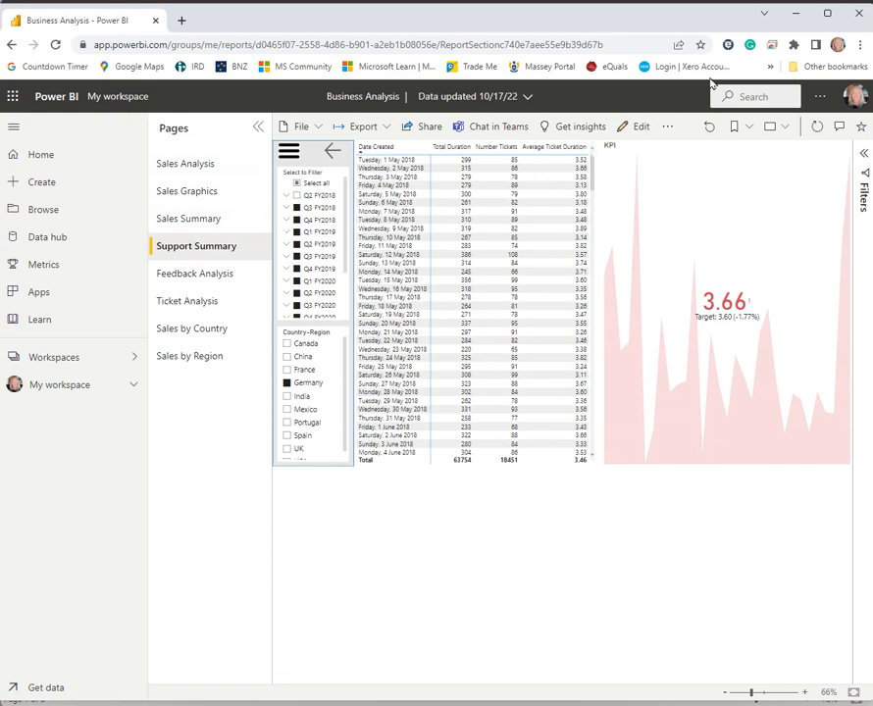
{"action": "left_click", "coordinate": [861, 13]}
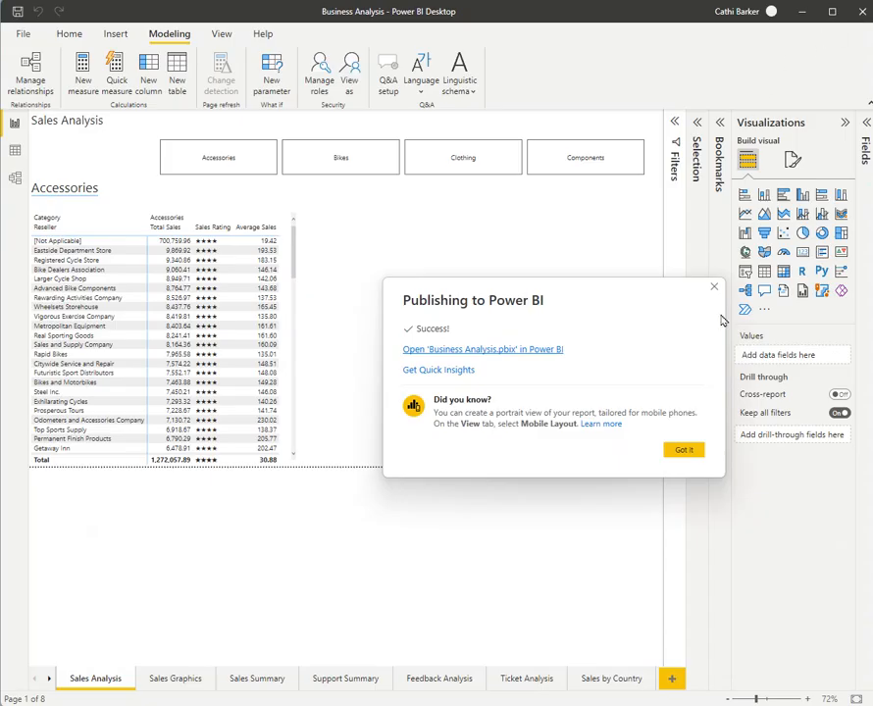
{"action": "left_click", "coordinate": [684, 449]}
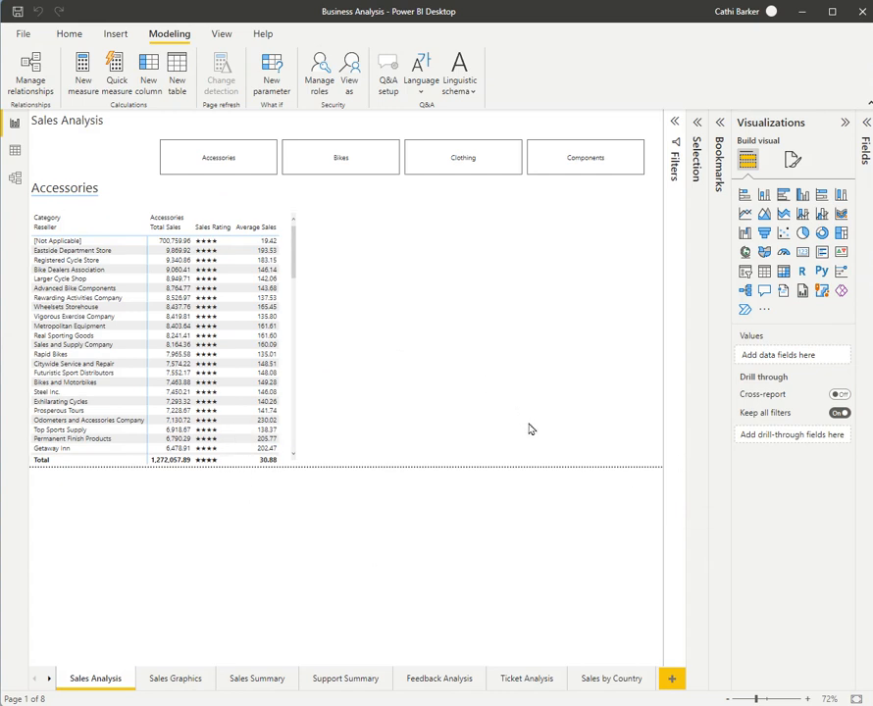